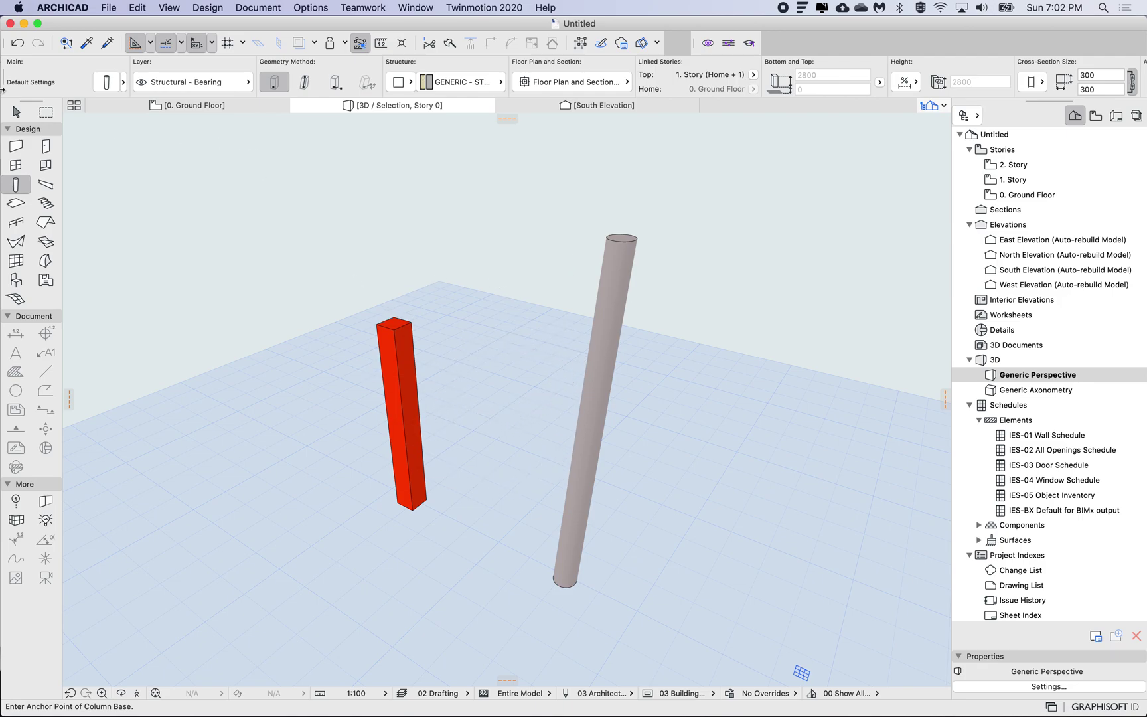
Step: Pick up the red square column's parameters and inject them into the slanted round column
{"action": "left_click", "coordinate": [16, 111]}
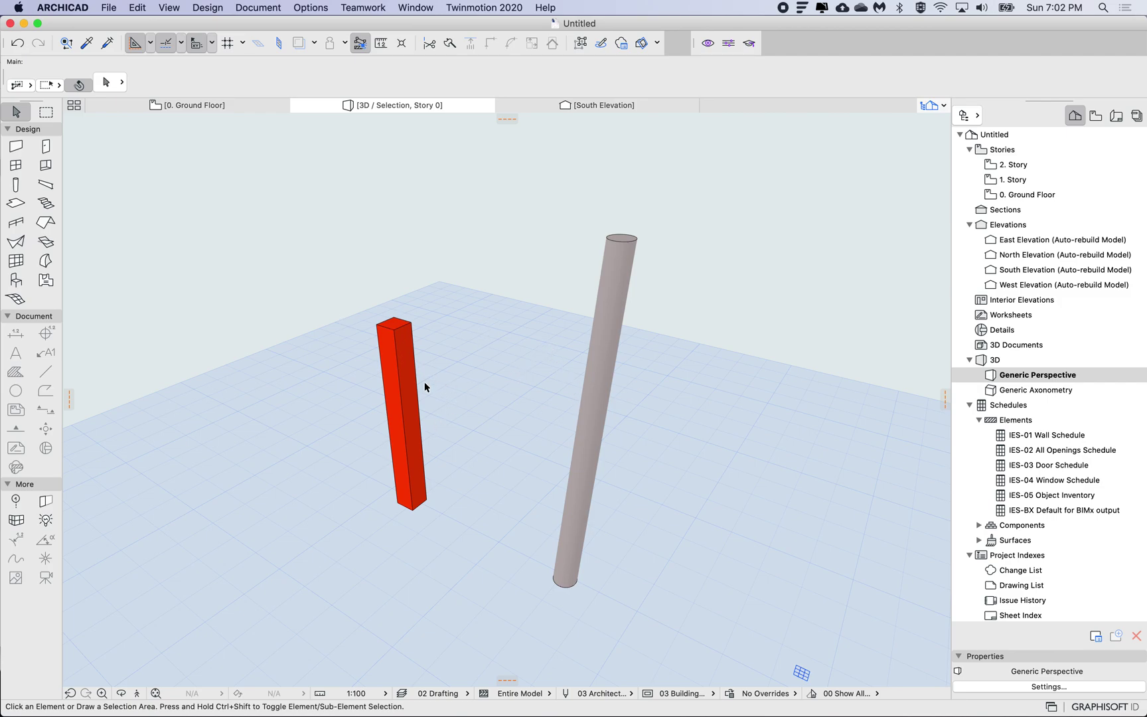
{"action": "left_click", "coordinate": [407, 385]}
{"action": "left_click", "coordinate": [604, 367]}
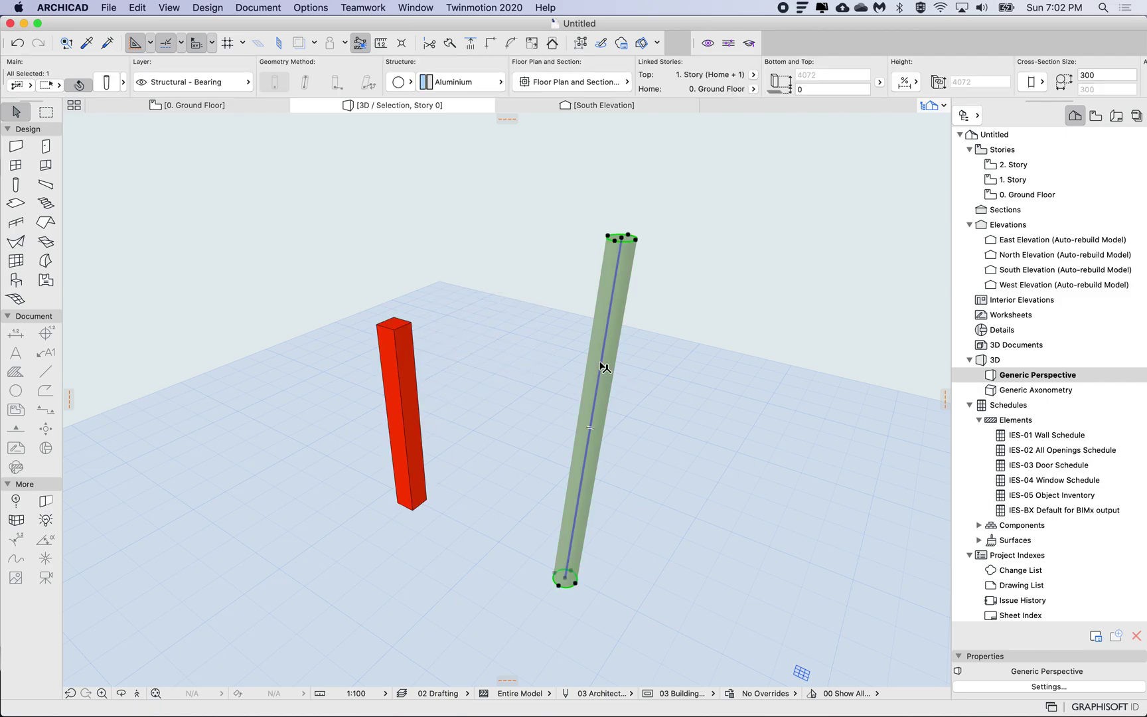
{"action": "left_click", "coordinate": [496, 329]}
{"action": "middle_click_drag", "start_coordinate": [496, 328], "coordinate": [501, 321], "text": "shift"}
{"action": "scroll", "coordinate": [497, 331], "scroll_direction": "up", "scroll_amount": 3, "text": "shift"}
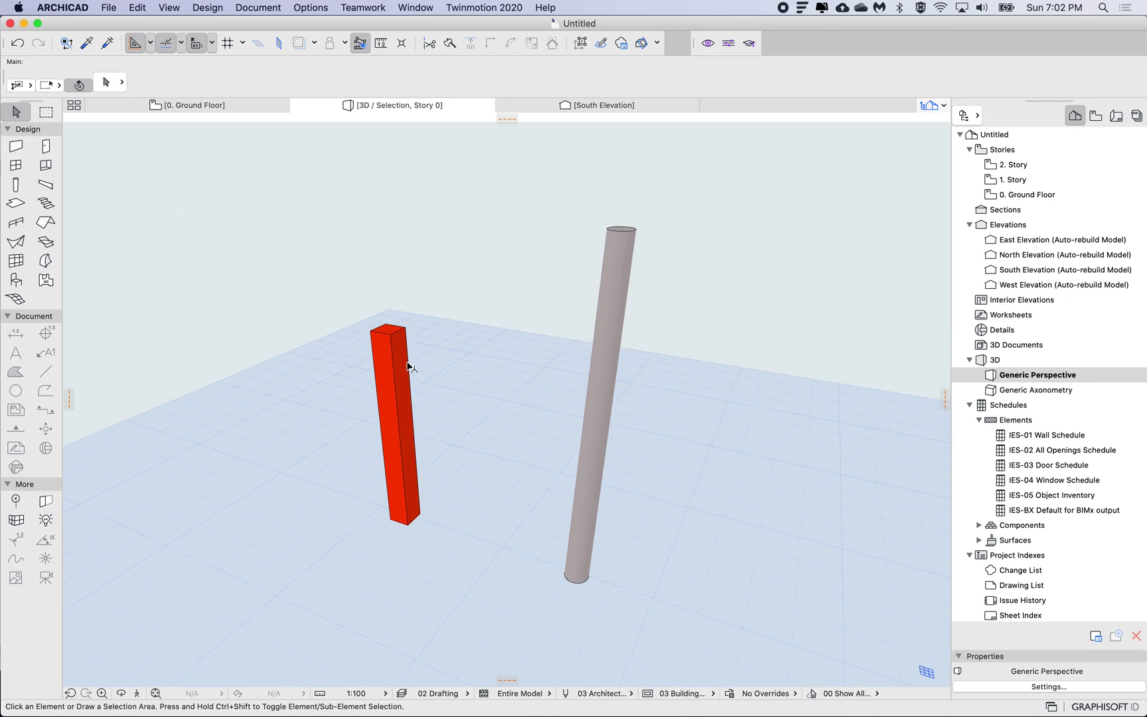
{"action": "left_click", "coordinate": [87, 43]}
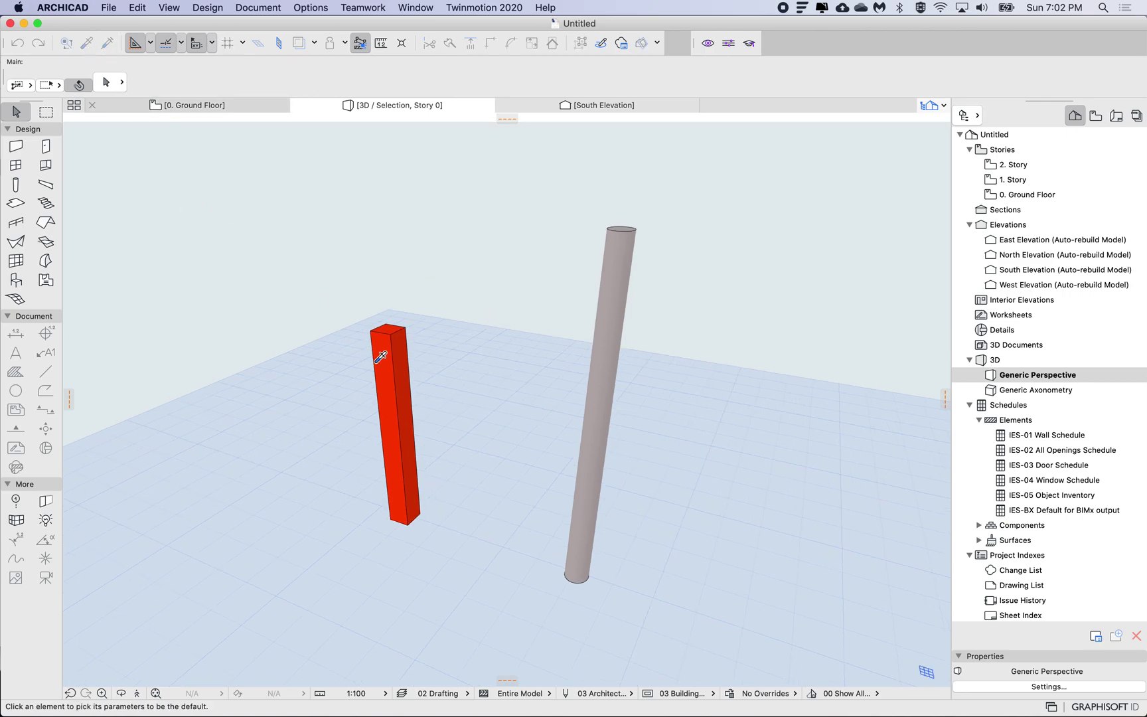
{"action": "left_click", "coordinate": [396, 373]}
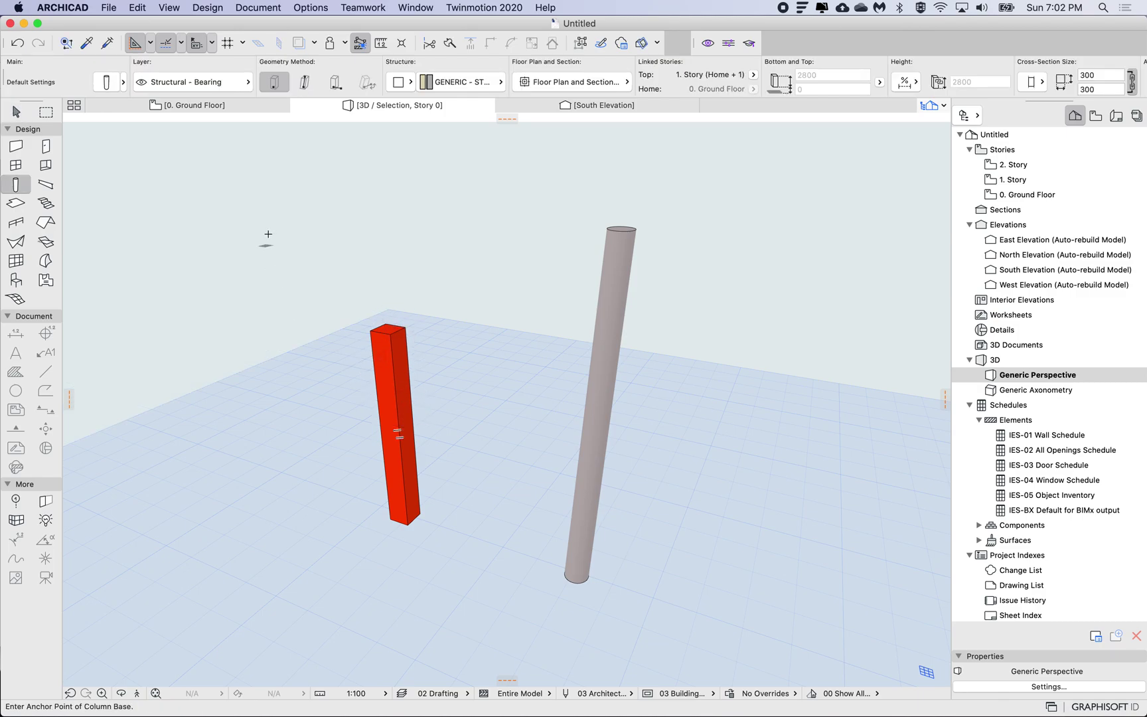
{"action": "left_click", "coordinate": [107, 43]}
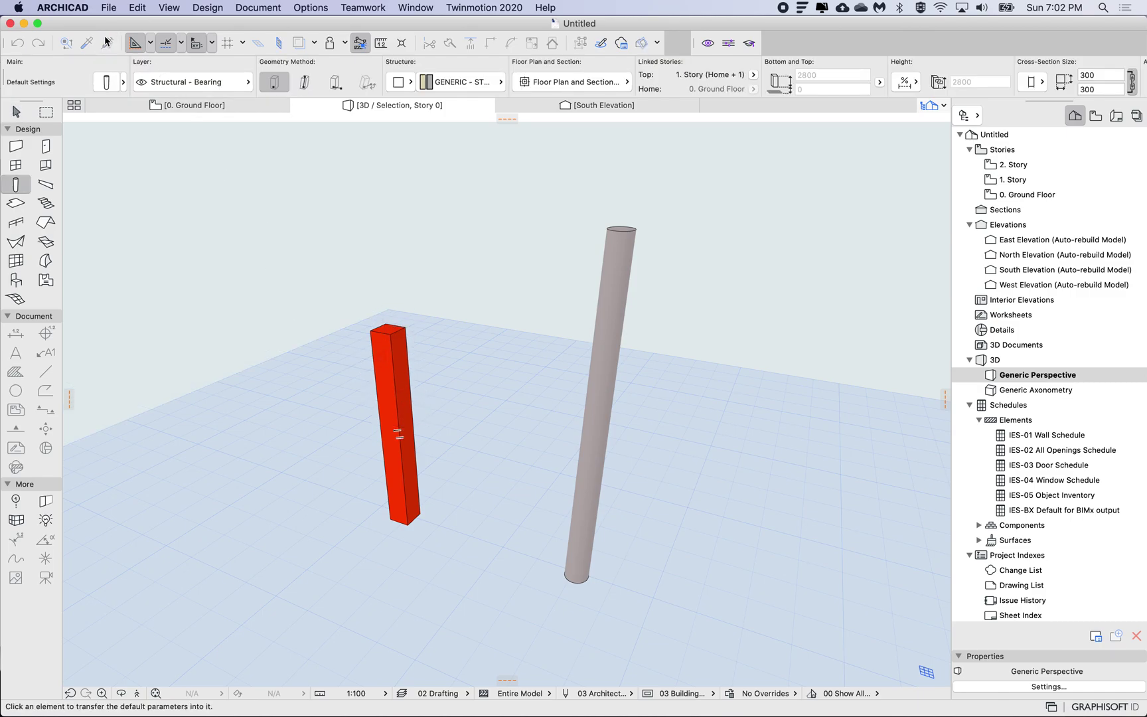
{"action": "left_click", "coordinate": [605, 382]}
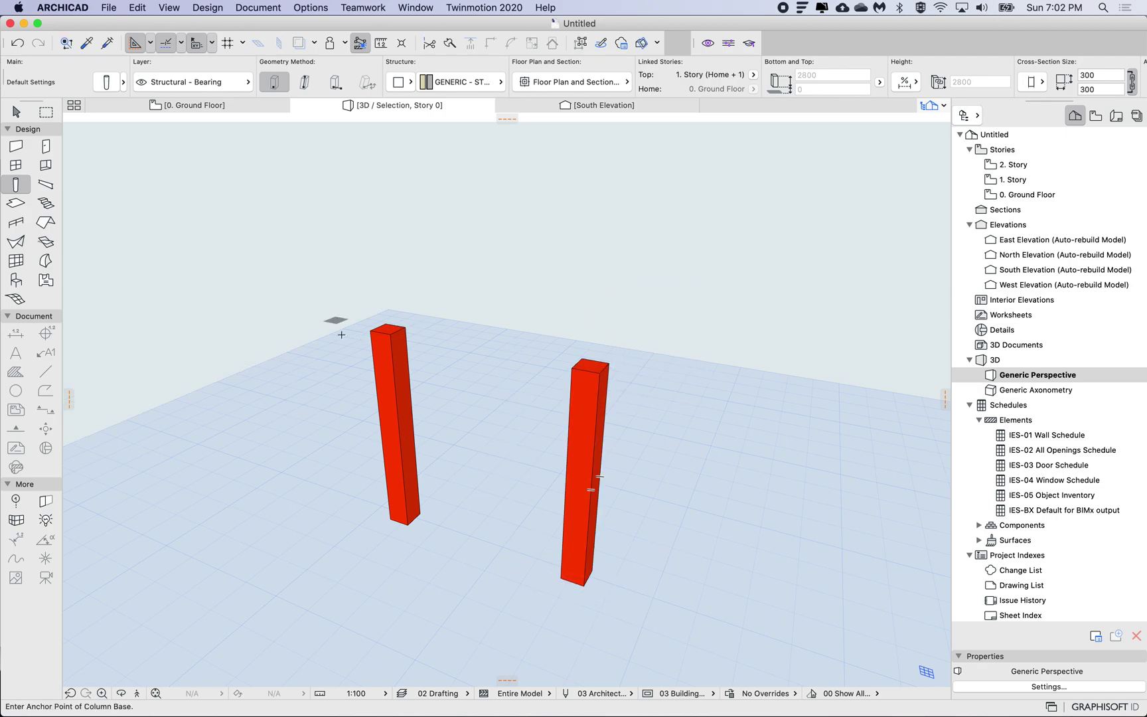
Step: Undo the parameter transfer on the slanted round column and clear the selection
{"action": "middle_click_drag", "start_coordinate": [630, 564], "coordinate": [630, 562], "text": "shift"}
{"action": "scroll", "coordinate": [629, 563], "scroll_direction": "down", "scroll_amount": 10, "text": "shift"}
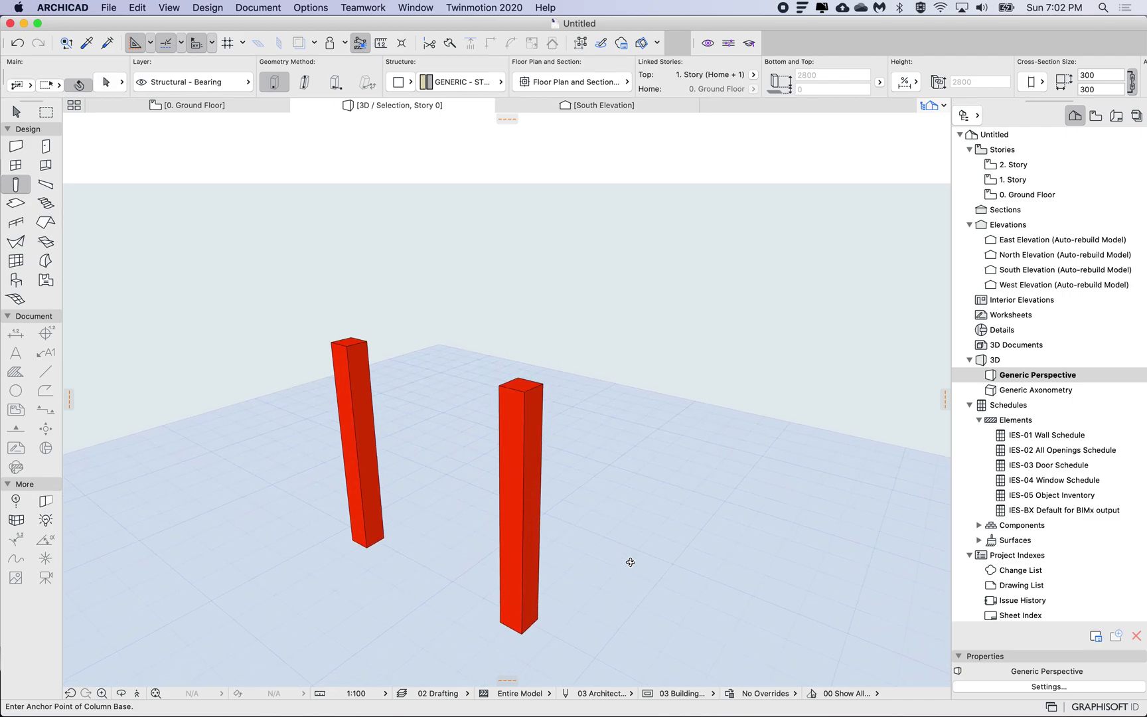
{"action": "key", "text": "super+z"}
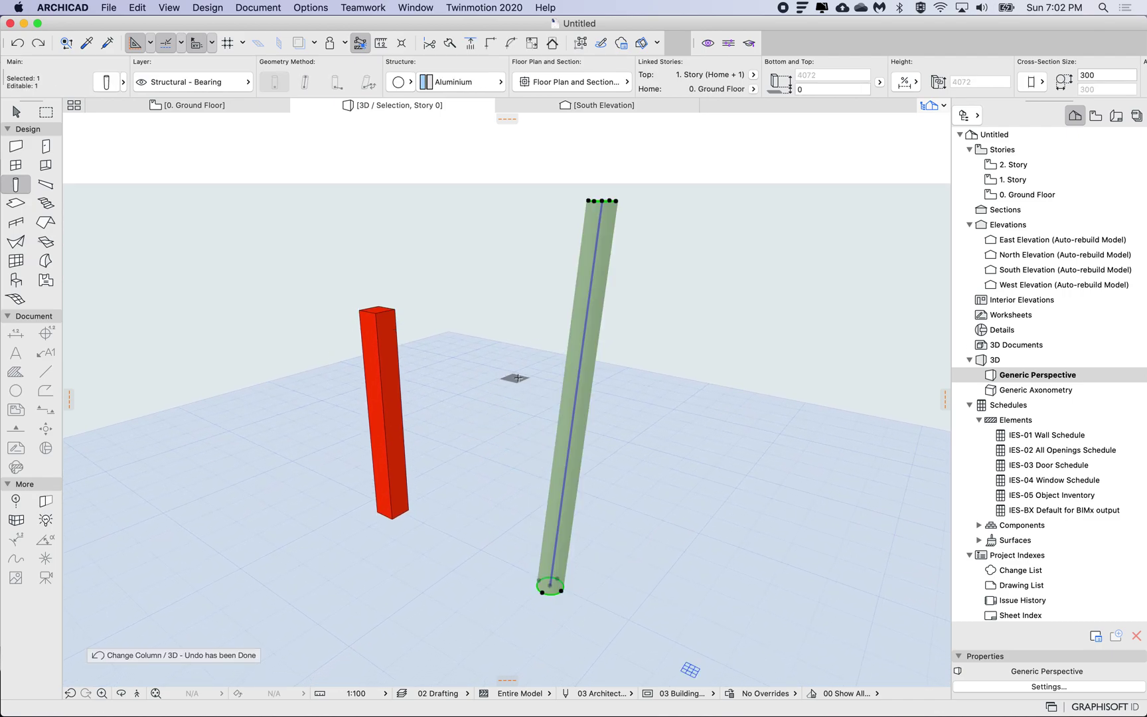
{"action": "key", "text": "Escape"}
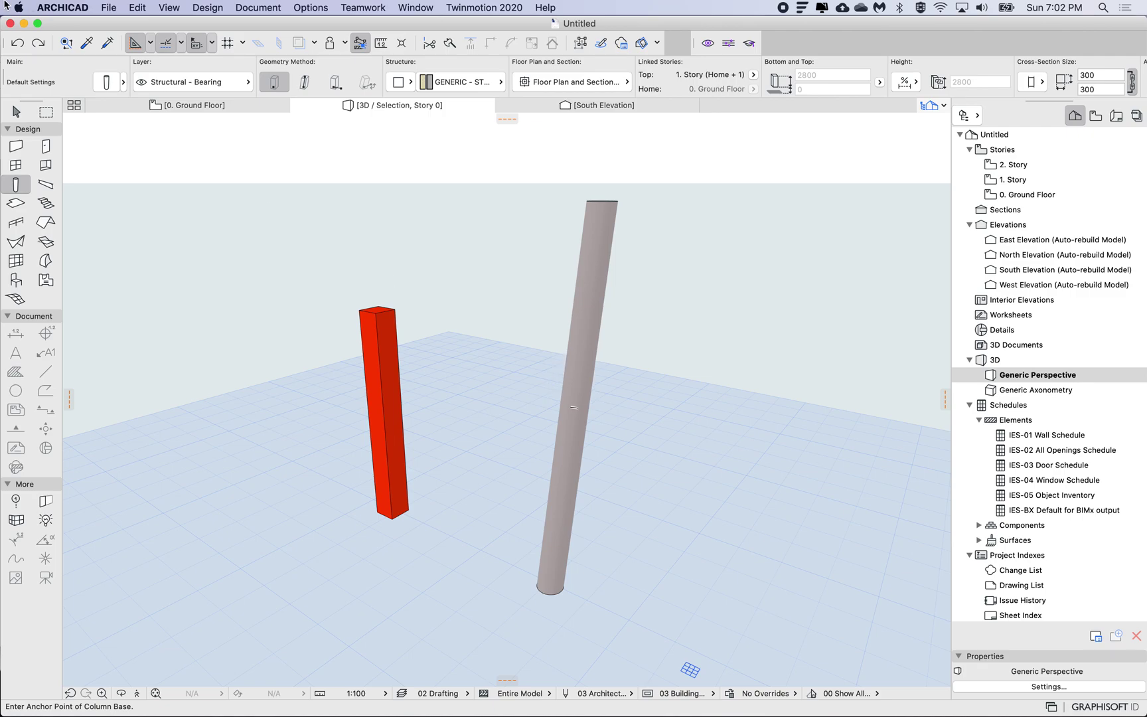
Step: Choose the Exclude Size / Height / Elevation set for injecting parameters into elements
{"action": "left_click", "coordinate": [106, 44]}
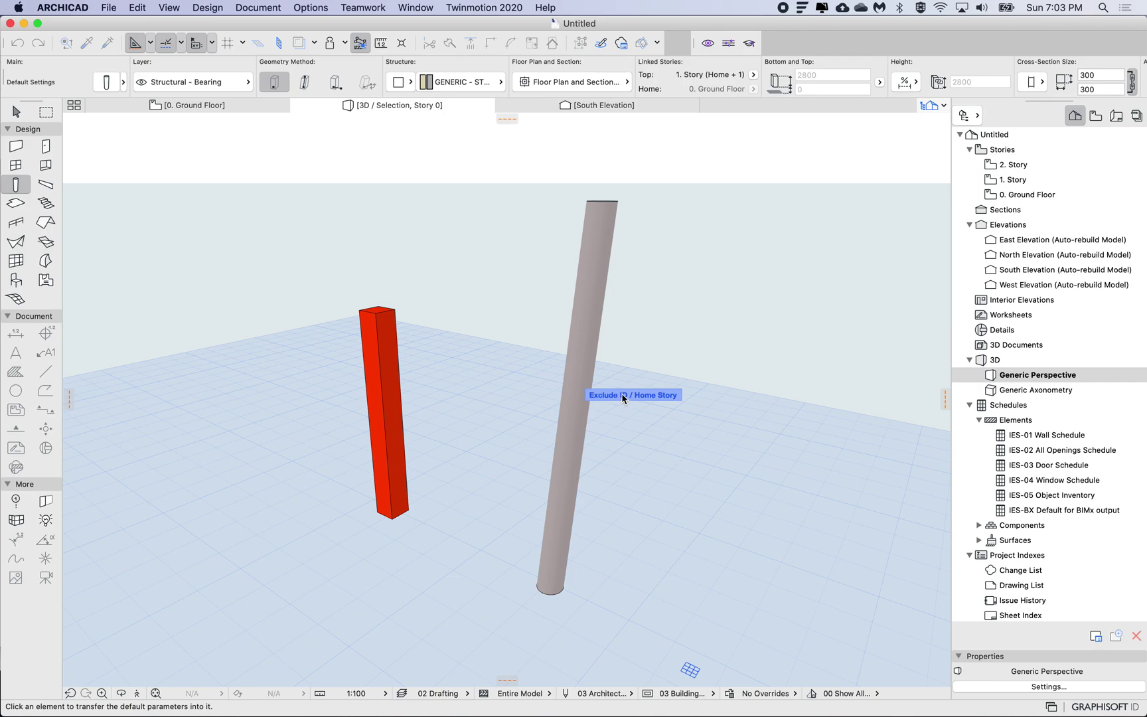
{"action": "left_click", "coordinate": [622, 394]}
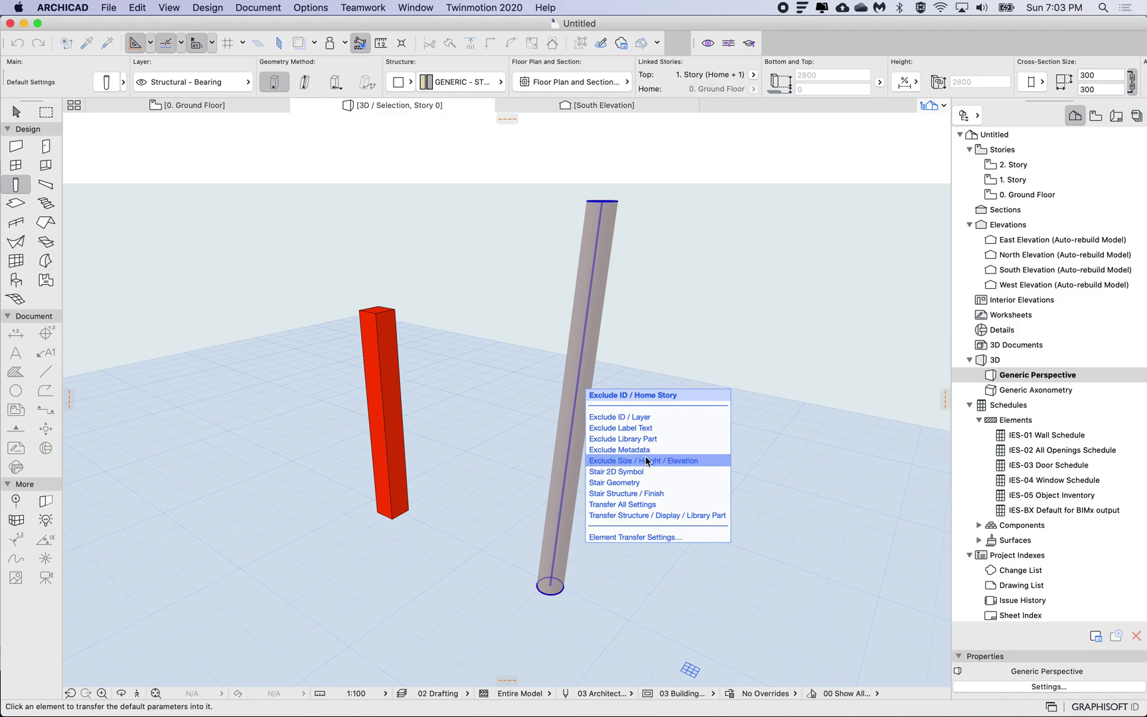
{"action": "left_click", "coordinate": [663, 462]}
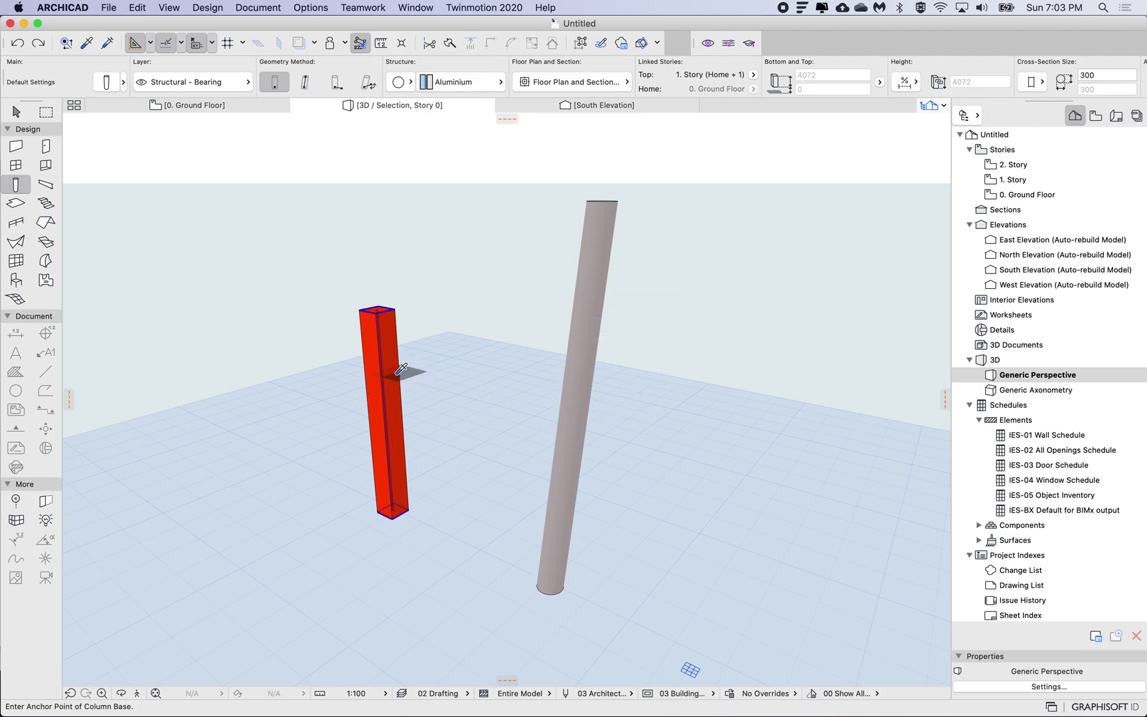
Step: Try injecting the red square column's settings into the slanted round column with the chosen transfer set, and undo the transfer
{"action": "left_click", "coordinate": [575, 391], "text": "alt+super"}
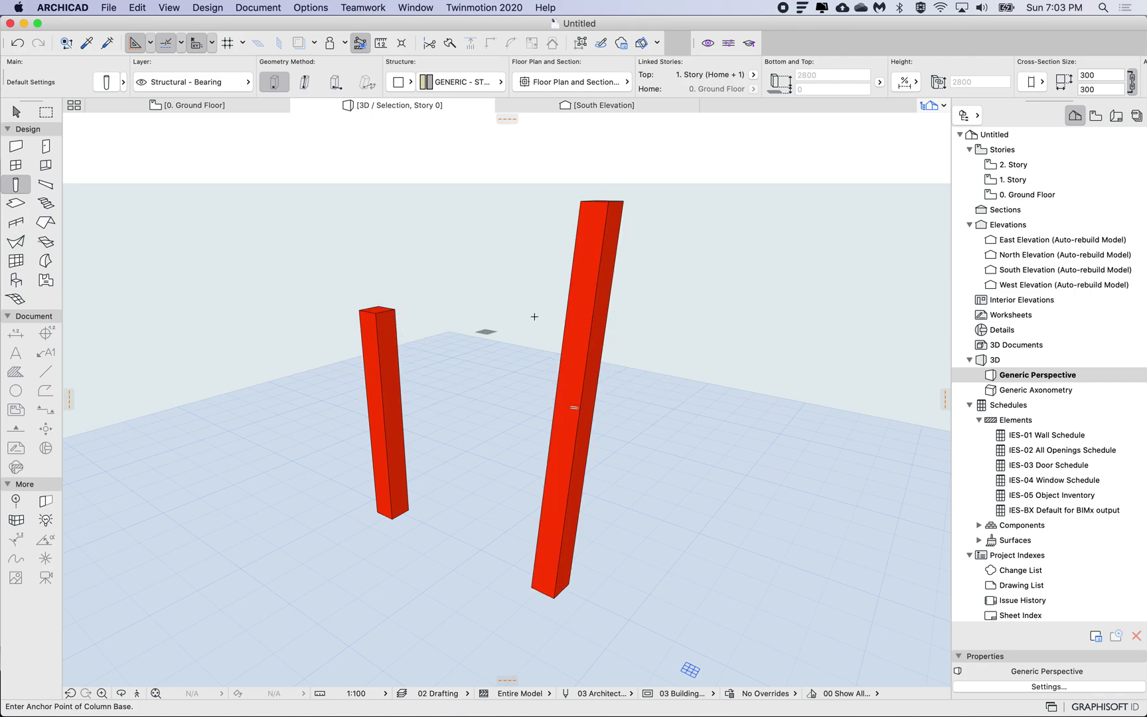
{"action": "middle_click_drag", "start_coordinate": [566, 349], "coordinate": [539, 221], "text": "shift"}
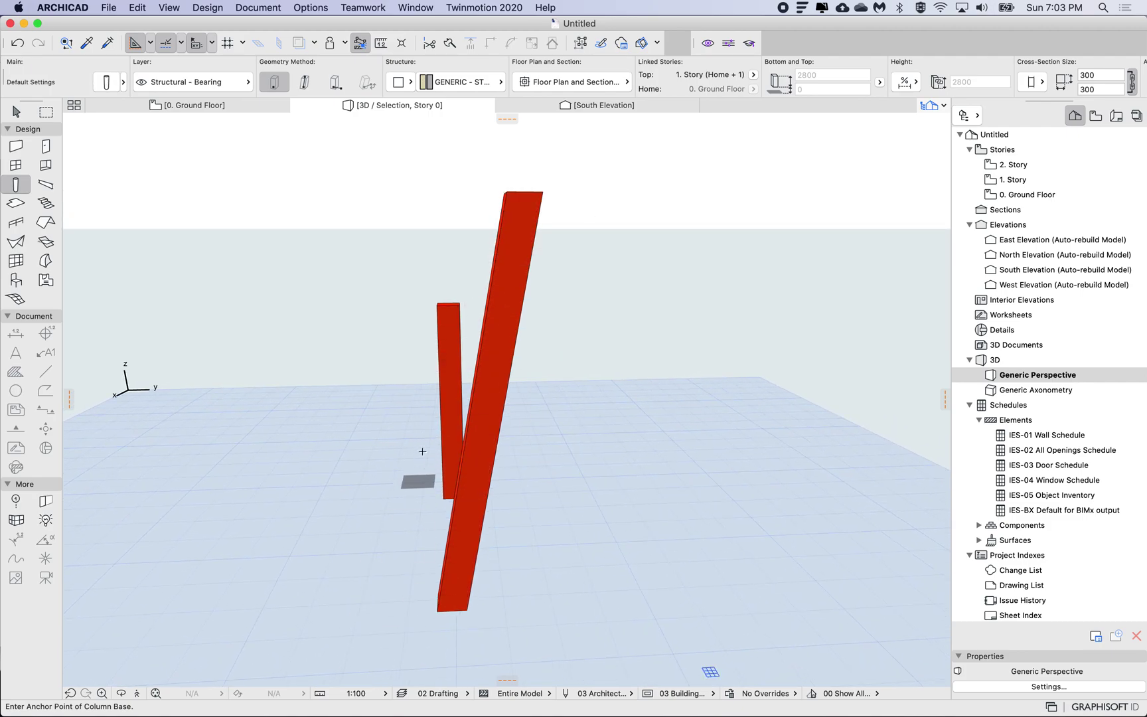
{"action": "scroll", "coordinate": [422, 435], "scroll_direction": "left", "scroll_amount": 6, "text": "shift"}
{"action": "scroll", "coordinate": [423, 436], "scroll_direction": "left", "scroll_amount": 3, "text": "shift"}
{"action": "scroll", "coordinate": [422, 436], "scroll_direction": "up", "scroll_amount": 3, "text": "shift"}
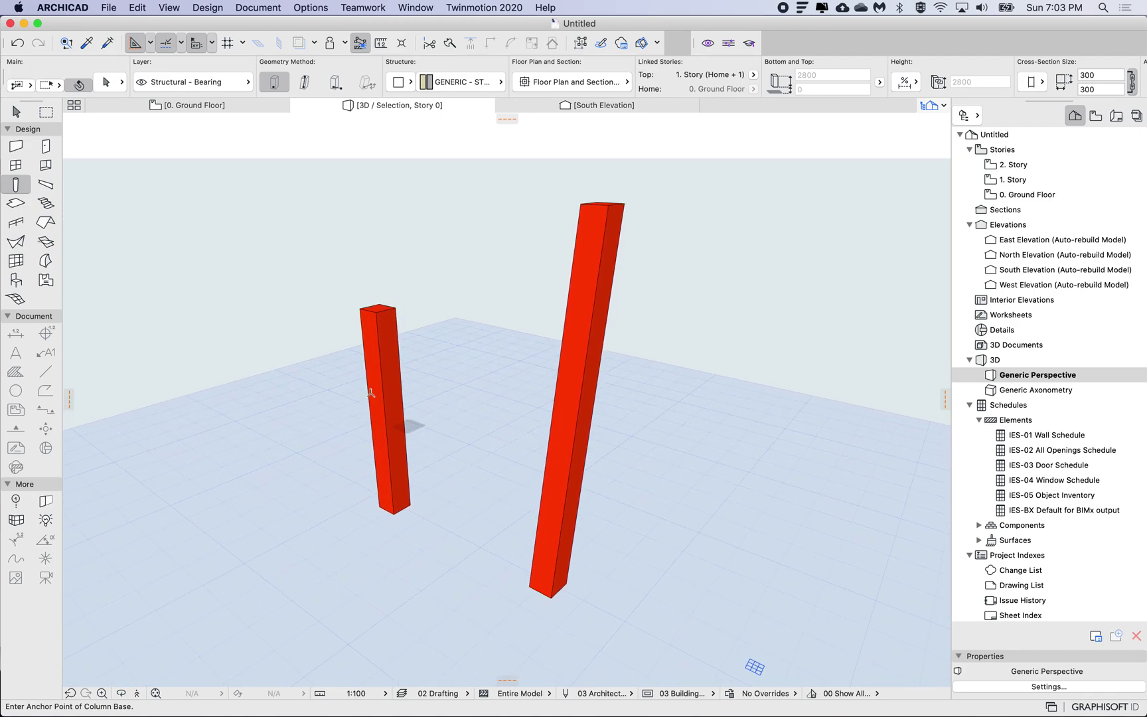
{"action": "key", "text": "super+z"}
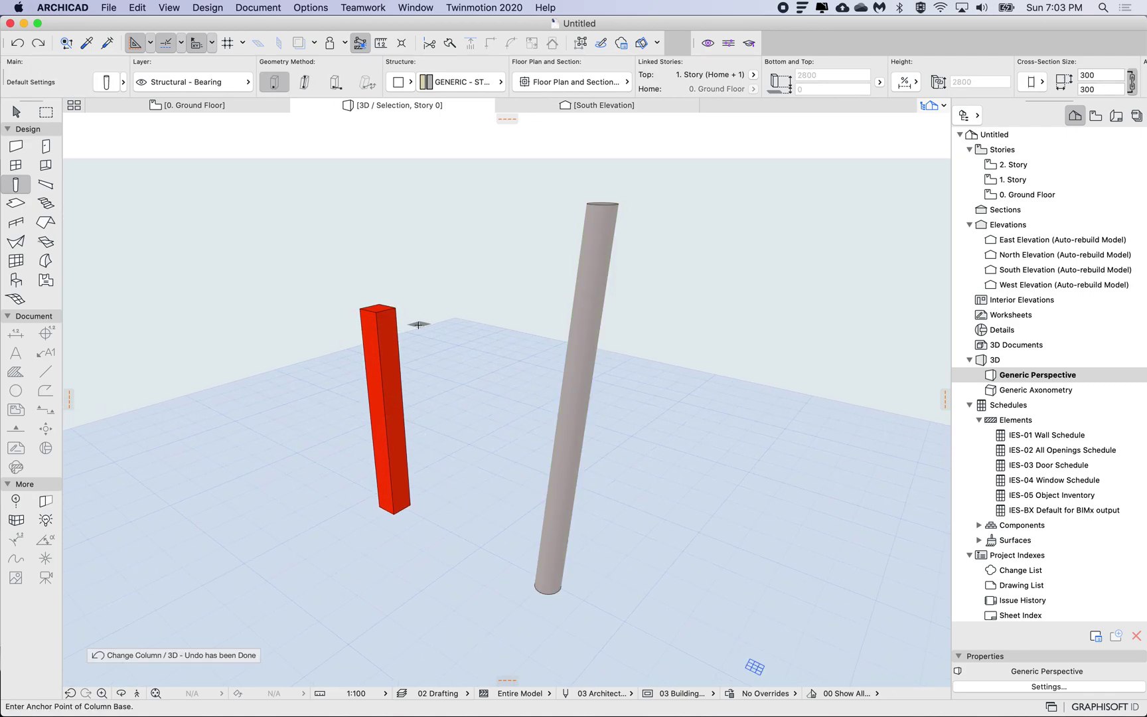
Step: Rotate the top end of the red square column to give it an angled cut, and clear the selection
{"action": "left_click", "coordinate": [379, 312], "text": "shift"}
{"action": "left_click", "coordinate": [379, 309]}
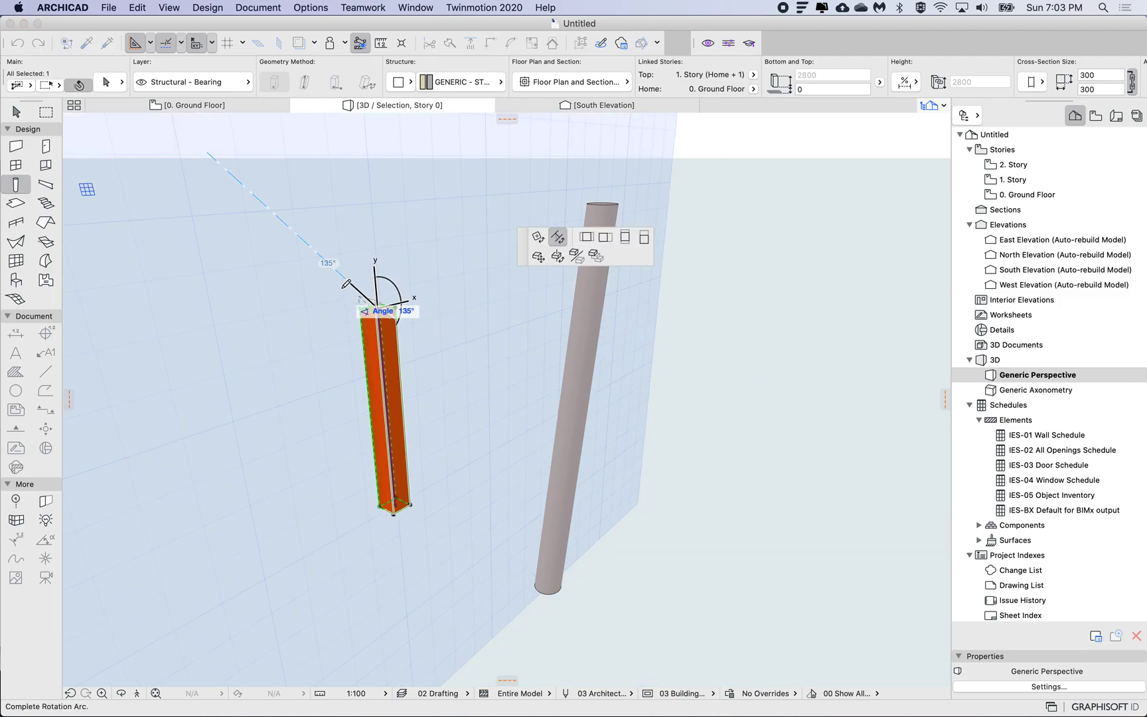
{"action": "key", "text": "Escape"}
{"action": "key", "text": "Escape"}
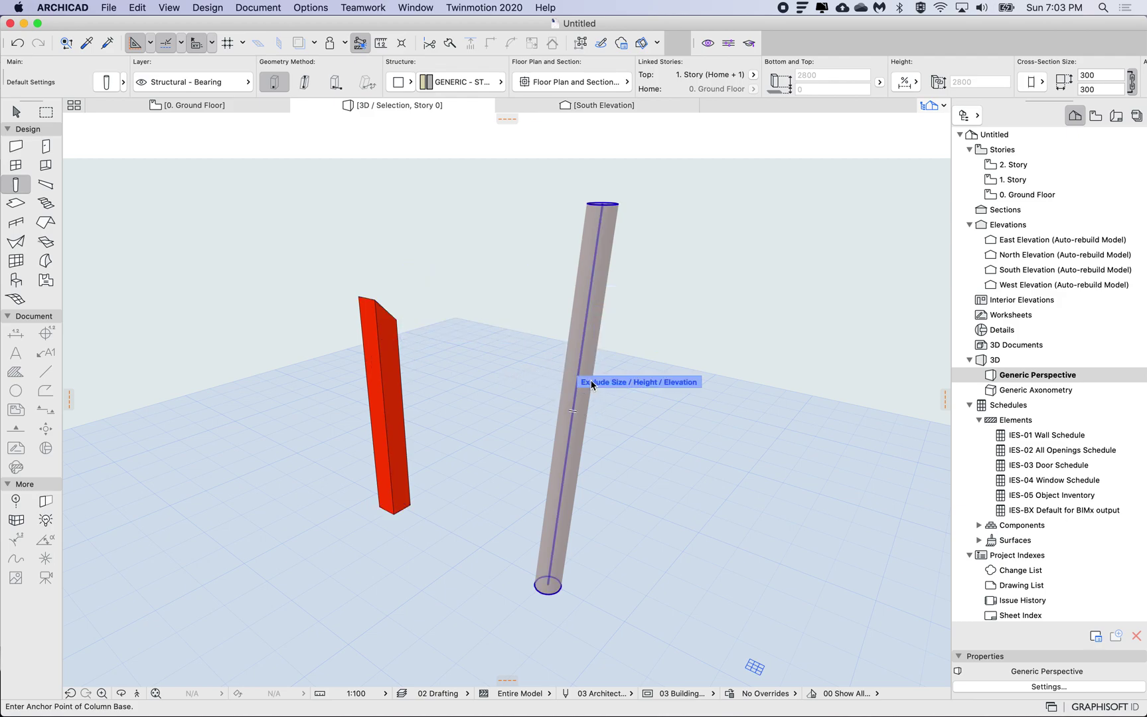
Step: Inject the angle-cut column's settings into the slanted round column, and undo both the transfer and the angled cut
{"action": "left_click", "coordinate": [587, 340], "text": "alt+super"}
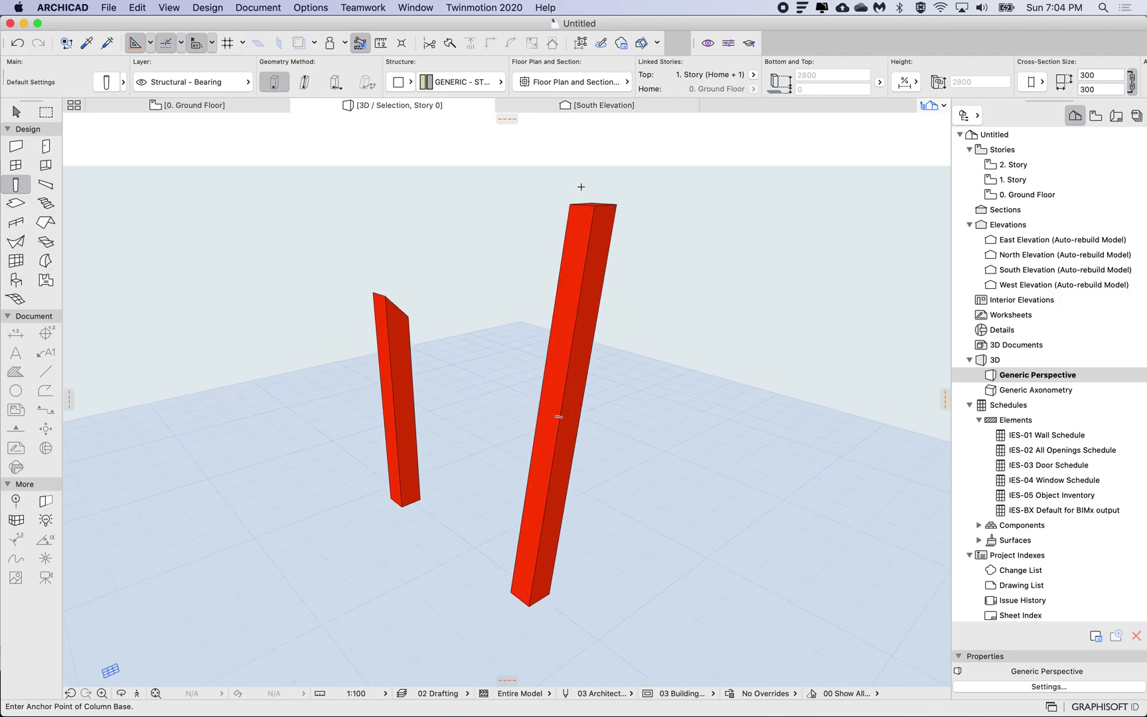
{"action": "middle_click_drag", "start_coordinate": [507, 426], "coordinate": [580, 398], "text": "shift"}
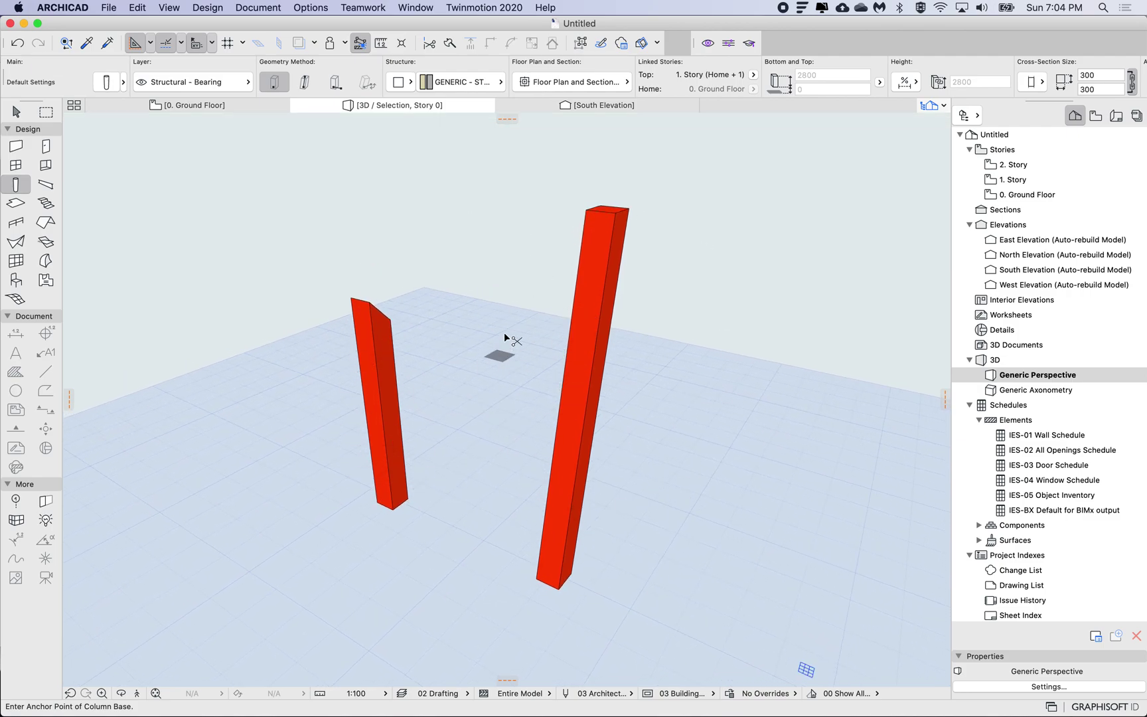
{"action": "key", "text": "super+z"}
{"action": "key", "text": "super+z"}
{"action": "key", "text": "super+z"}
{"action": "key", "text": "super+z"}
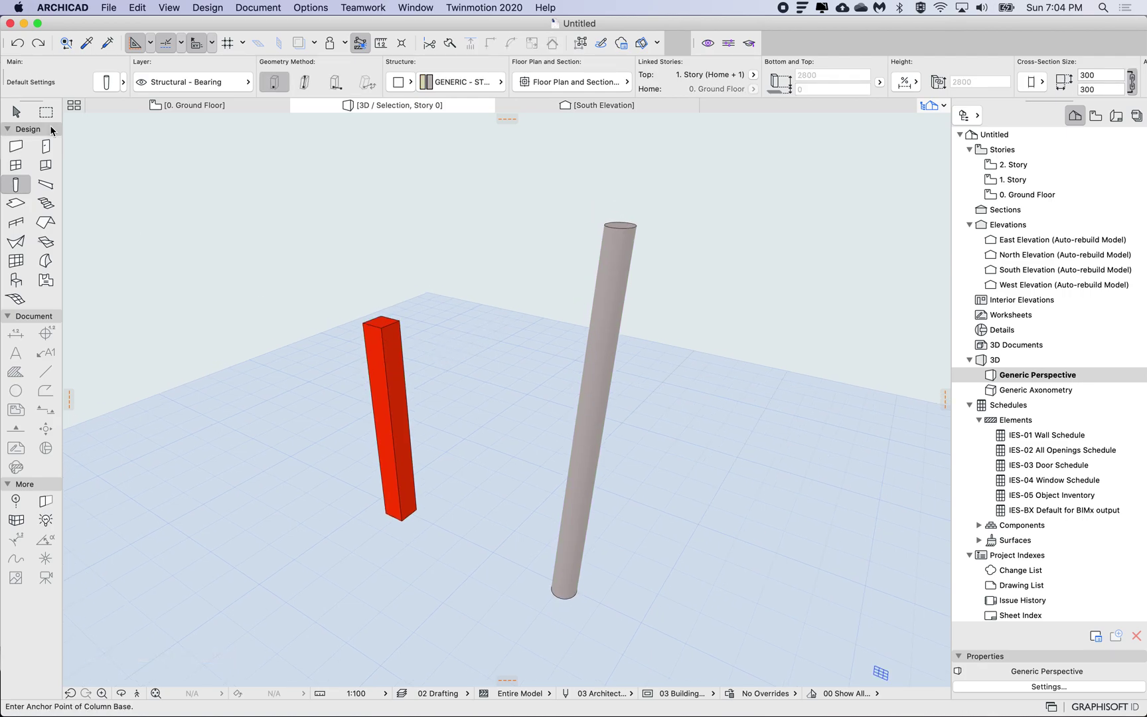
Step: Copy the rectangular segment from the red square column's segment settings, leaving that column's own settings unedited
{"action": "left_click", "coordinate": [17, 112]}
{"action": "left_click", "coordinate": [392, 368]}
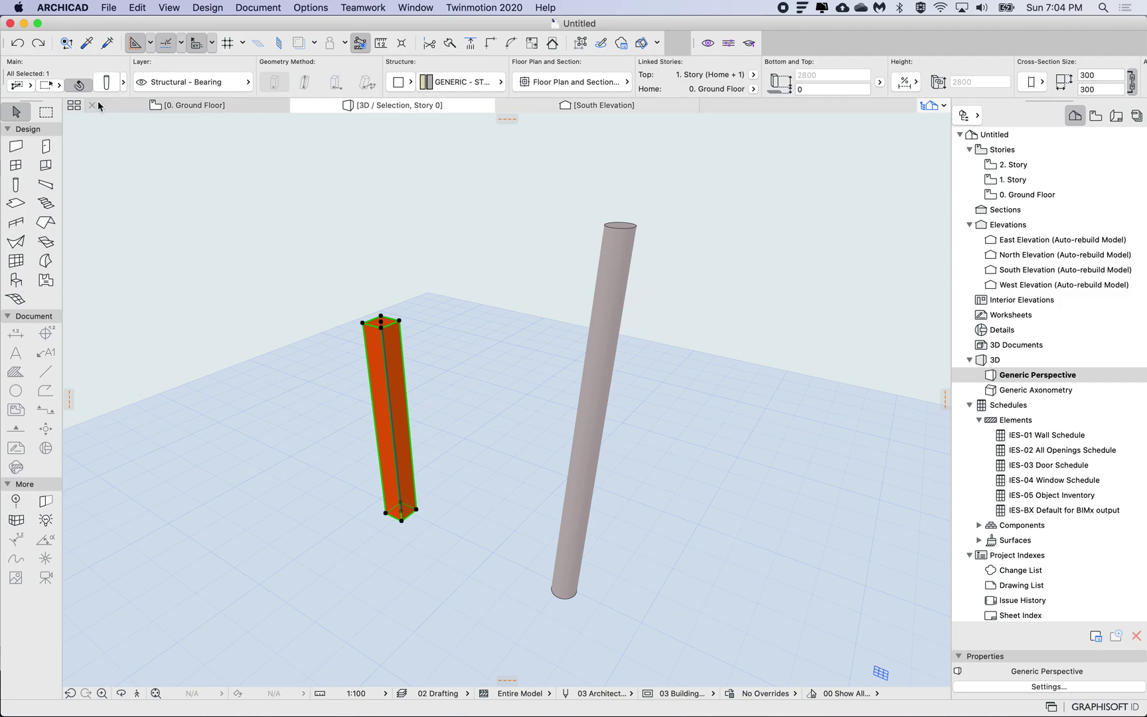
{"action": "key", "text": "super+t"}
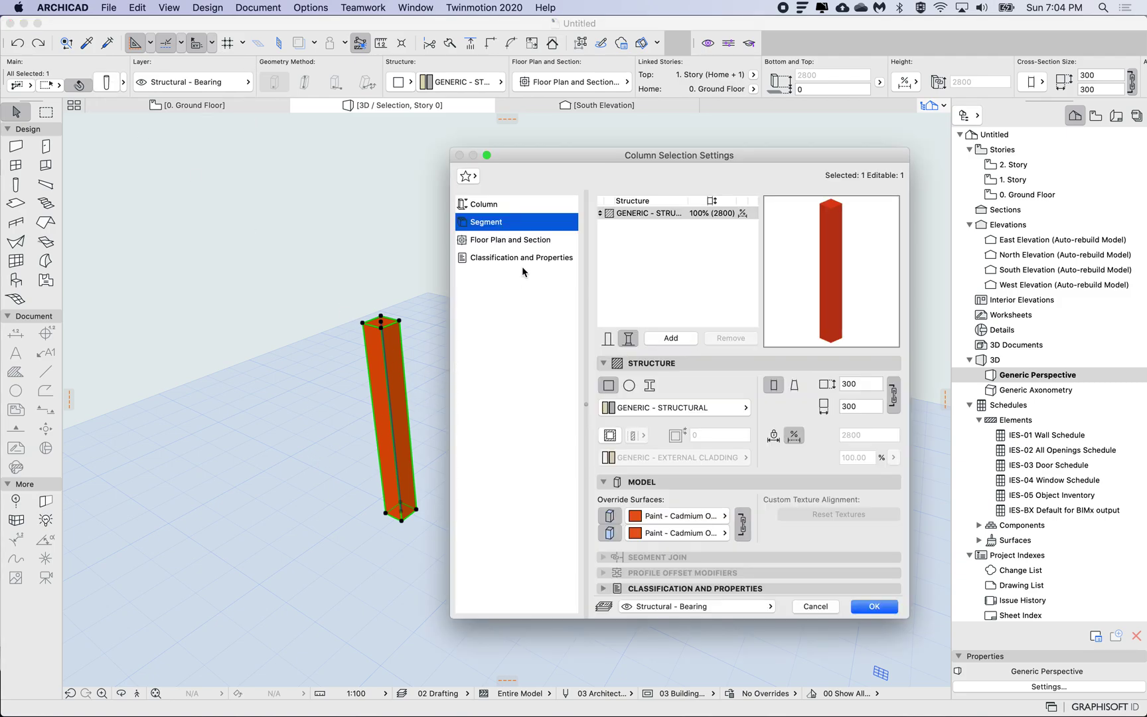
{"action": "left_click", "coordinate": [614, 338]}
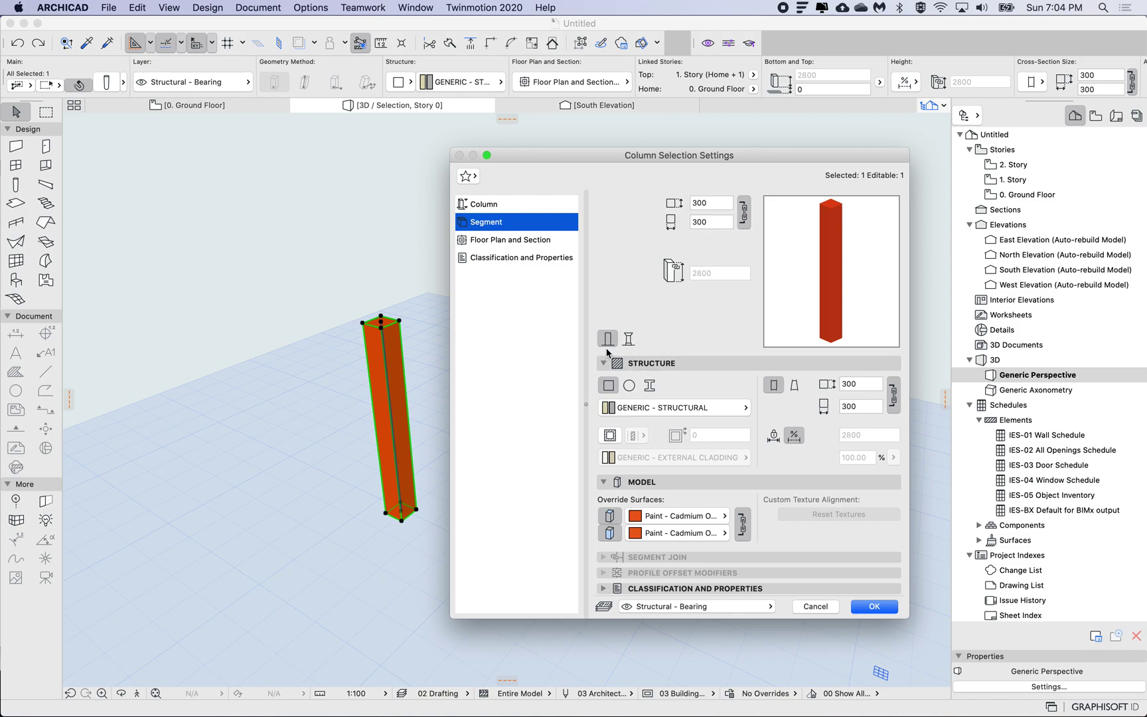
{"action": "left_click", "coordinate": [628, 338]}
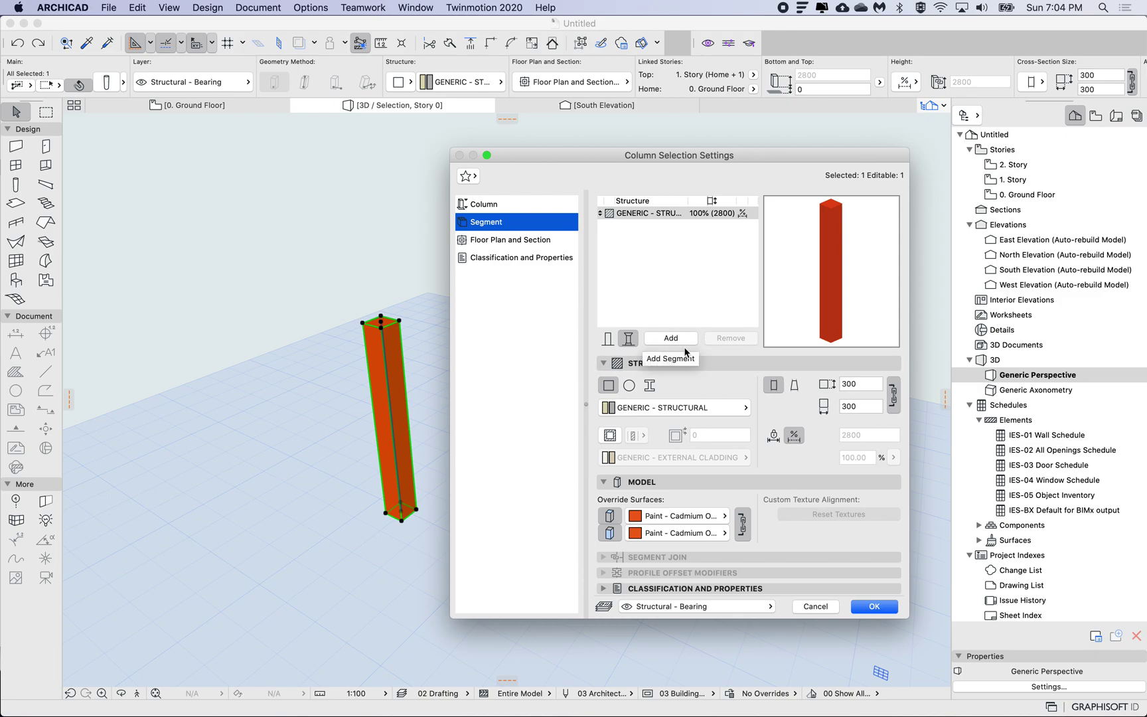
{"action": "left_click", "coordinate": [651, 213]}
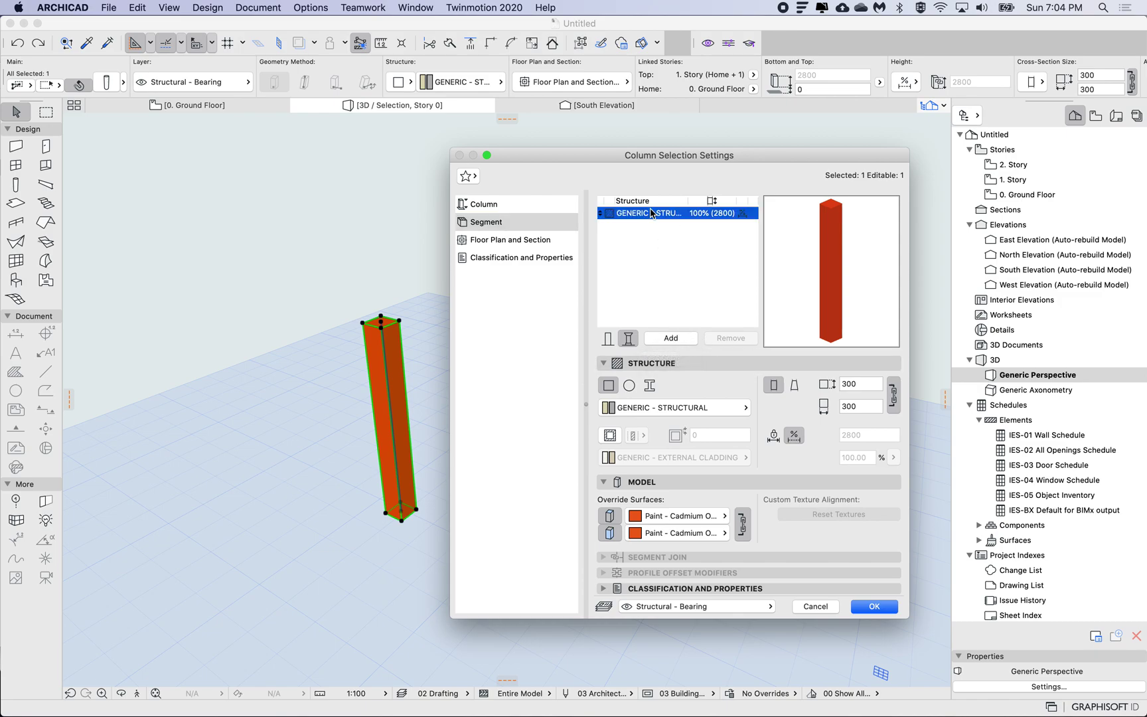
{"action": "right_click", "coordinate": [651, 214]}
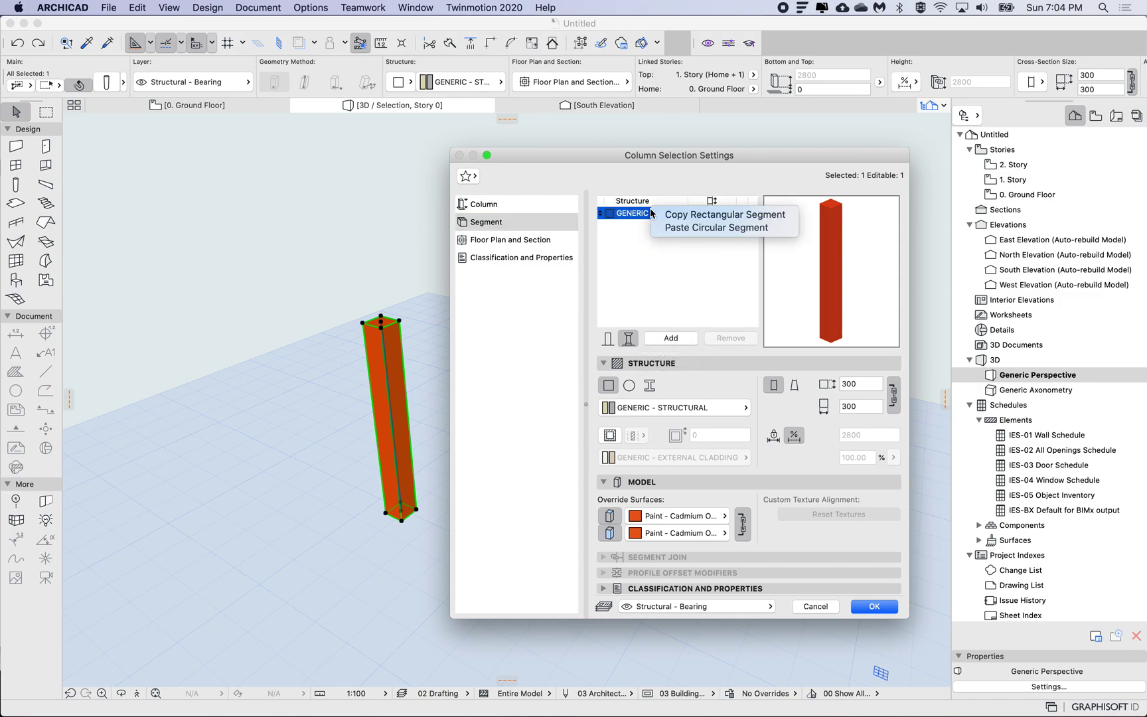
{"action": "left_click", "coordinate": [687, 218]}
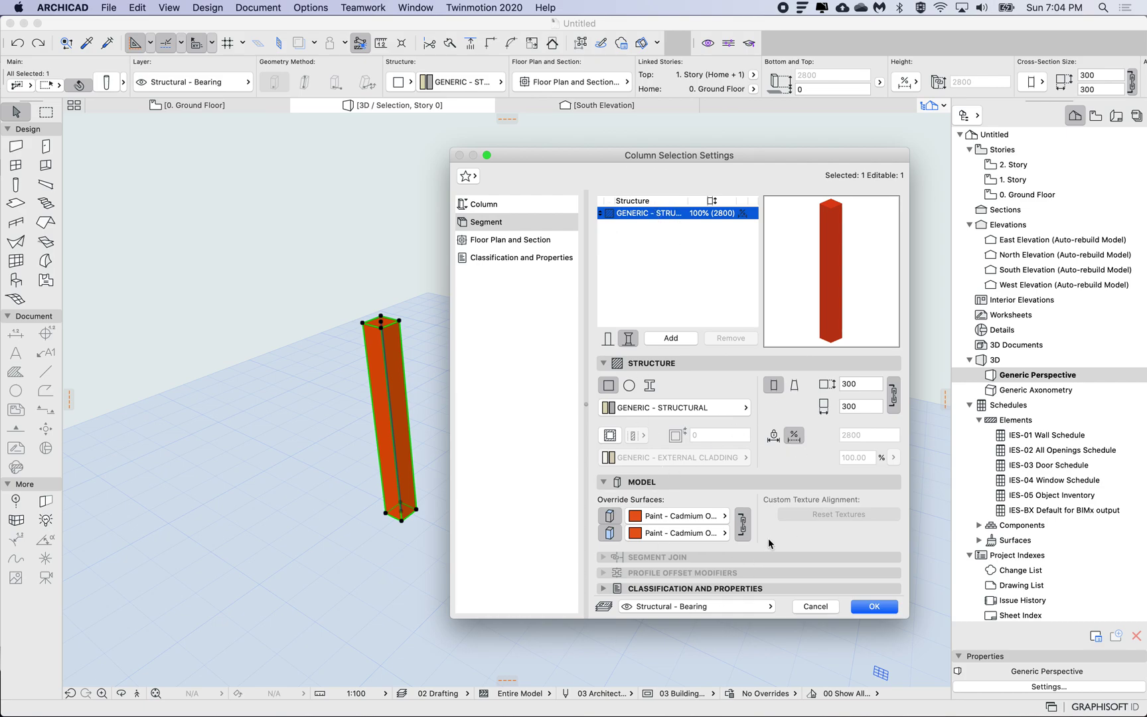
{"action": "left_click", "coordinate": [815, 606]}
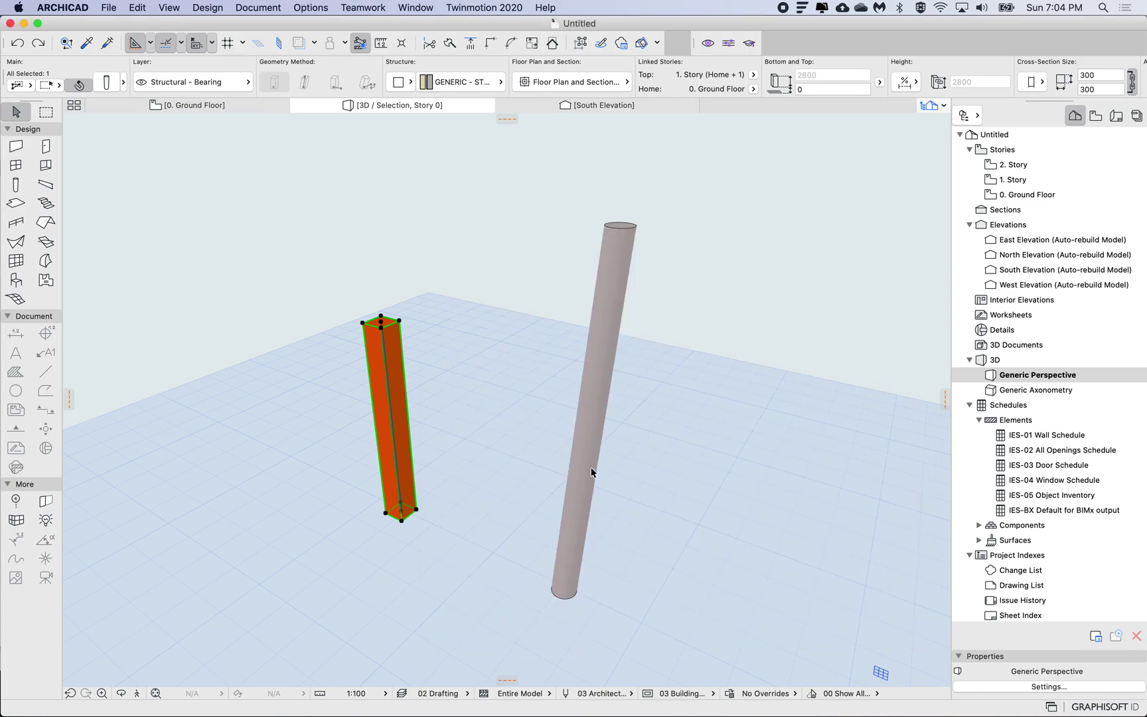
Step: Paste the copied rectangular segment over the slanted round column's circular segment, apply the settings, and clear the selection
{"action": "left_click", "coordinate": [597, 402]}
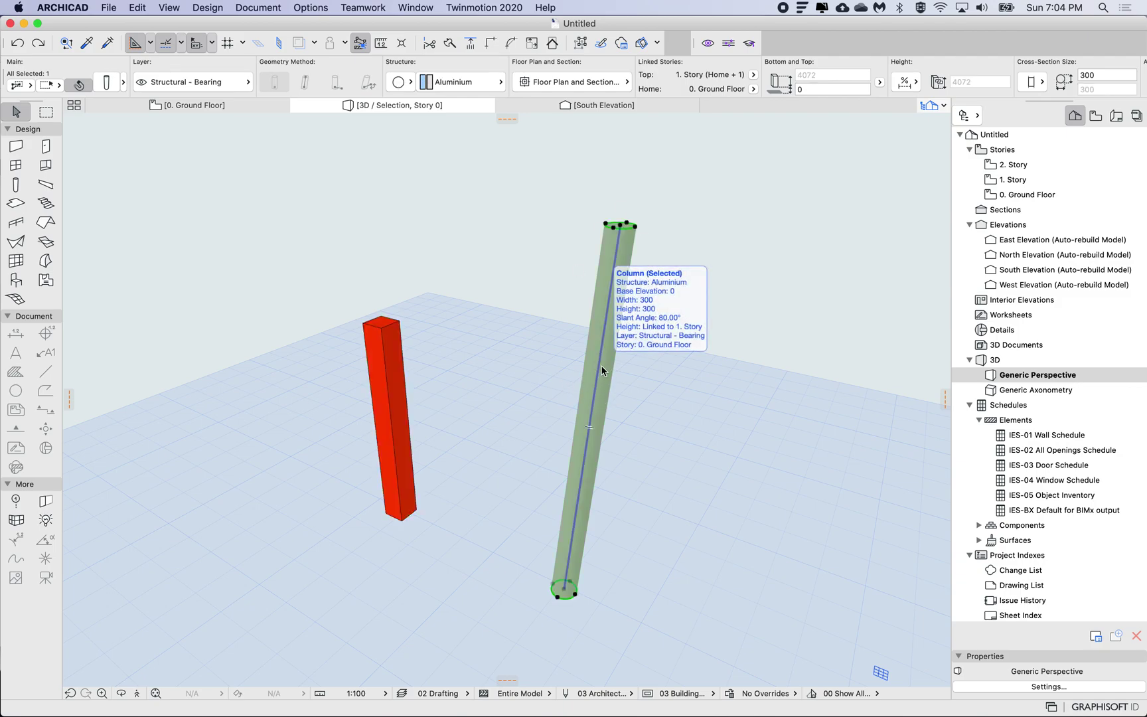
{"action": "double_click", "coordinate": [606, 373]}
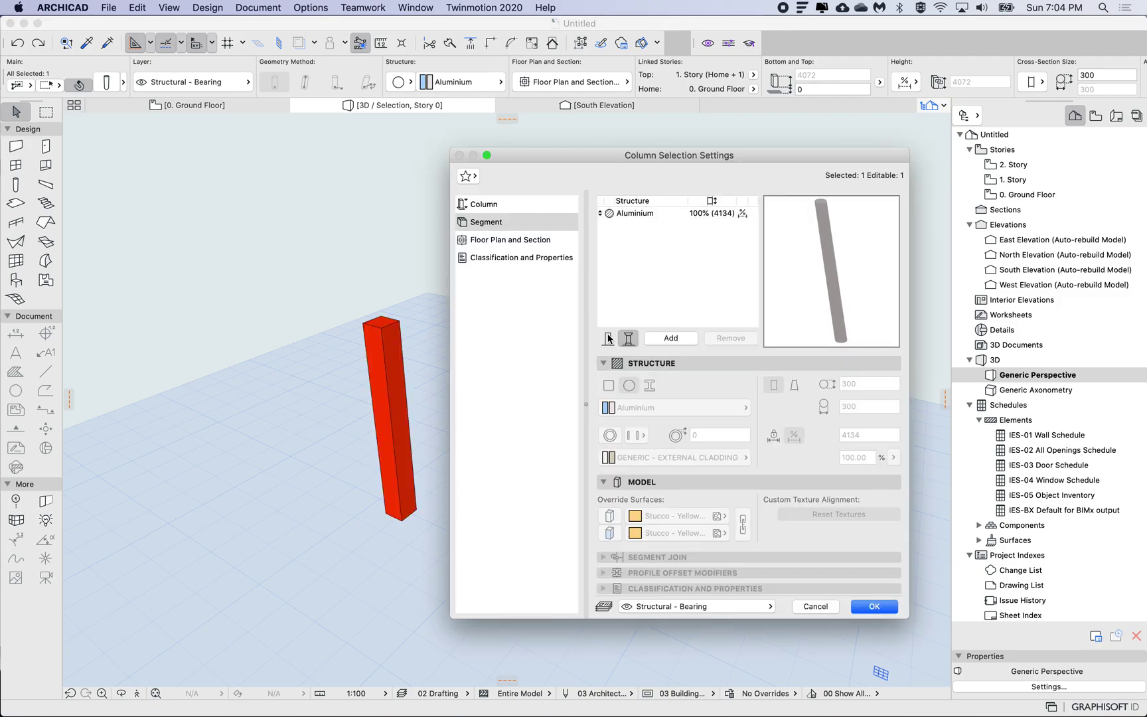
{"action": "left_click", "coordinate": [608, 338]}
{"action": "left_click", "coordinate": [628, 338]}
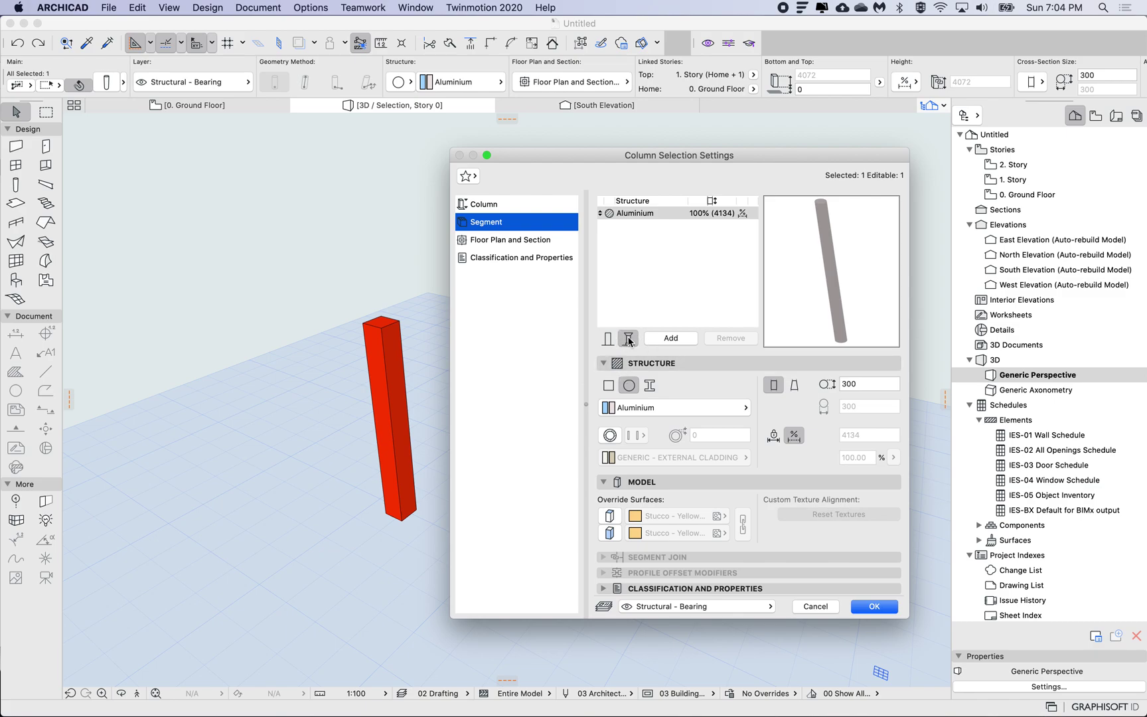
{"action": "left_click", "coordinate": [659, 212]}
{"action": "right_click", "coordinate": [659, 213]}
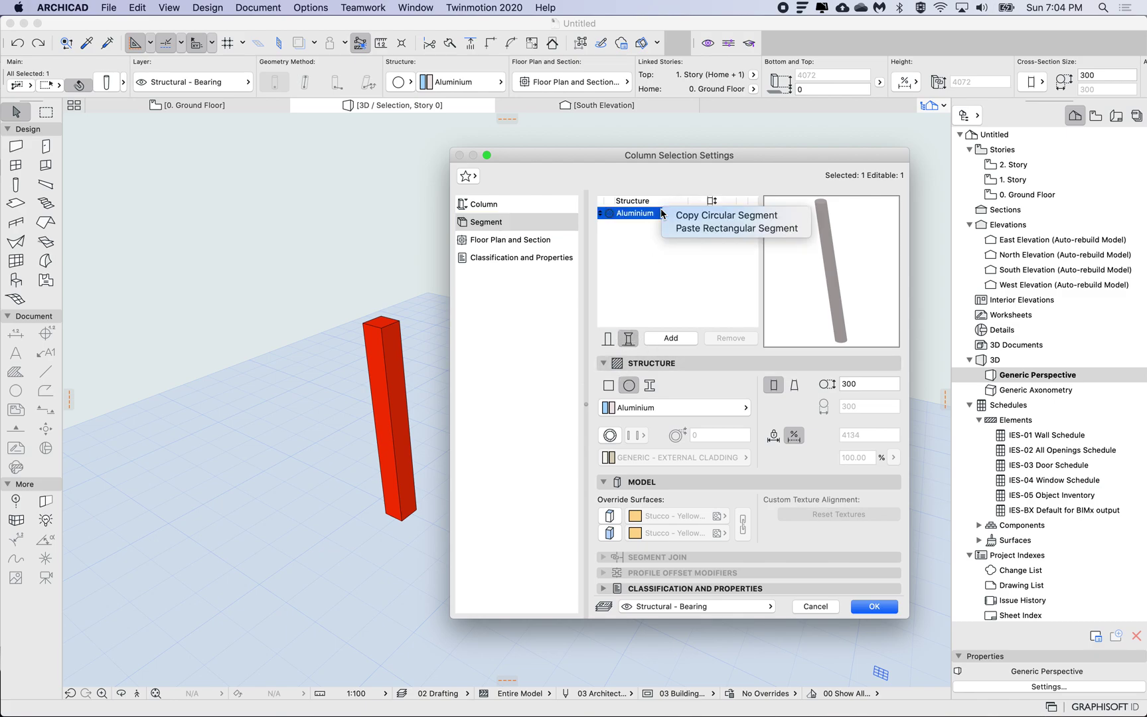
{"action": "left_click", "coordinate": [701, 228]}
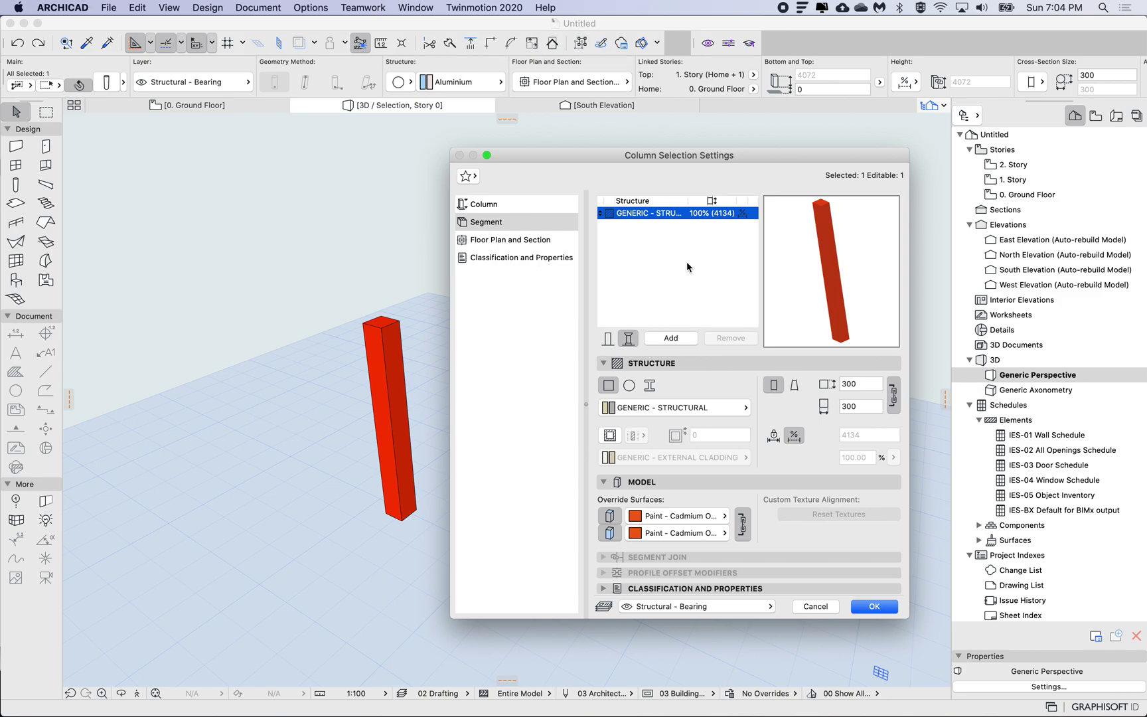
{"action": "left_click", "coordinate": [608, 339]}
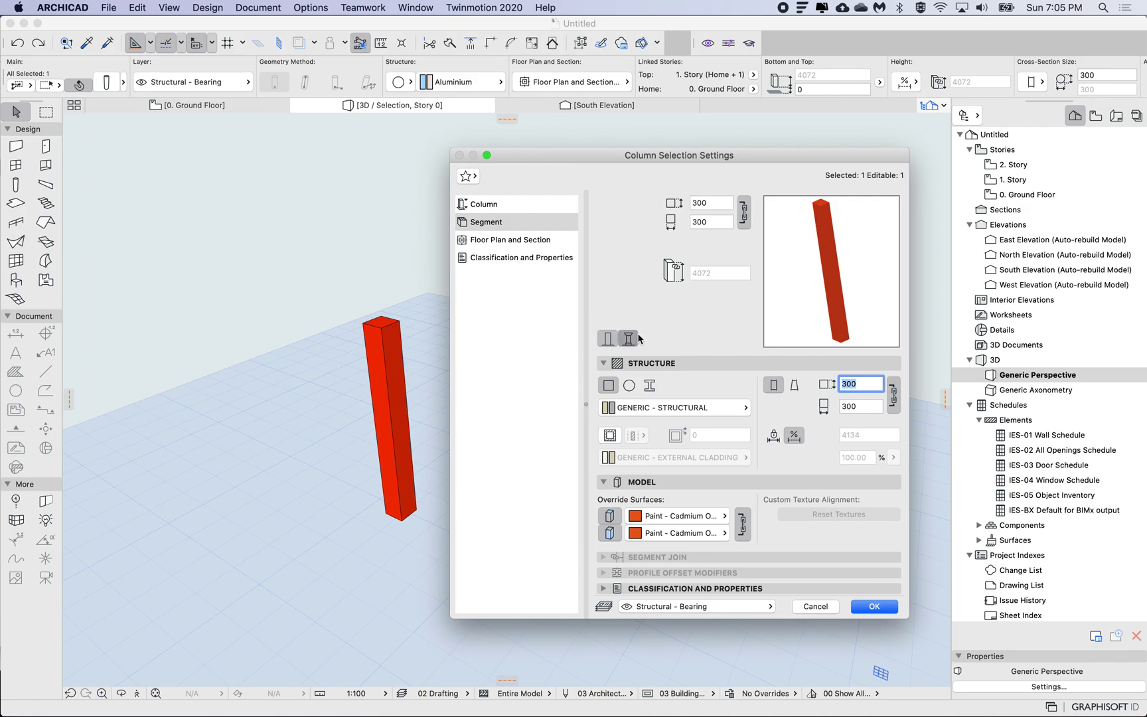
{"action": "left_click", "coordinate": [608, 338]}
{"action": "left_click", "coordinate": [626, 338]}
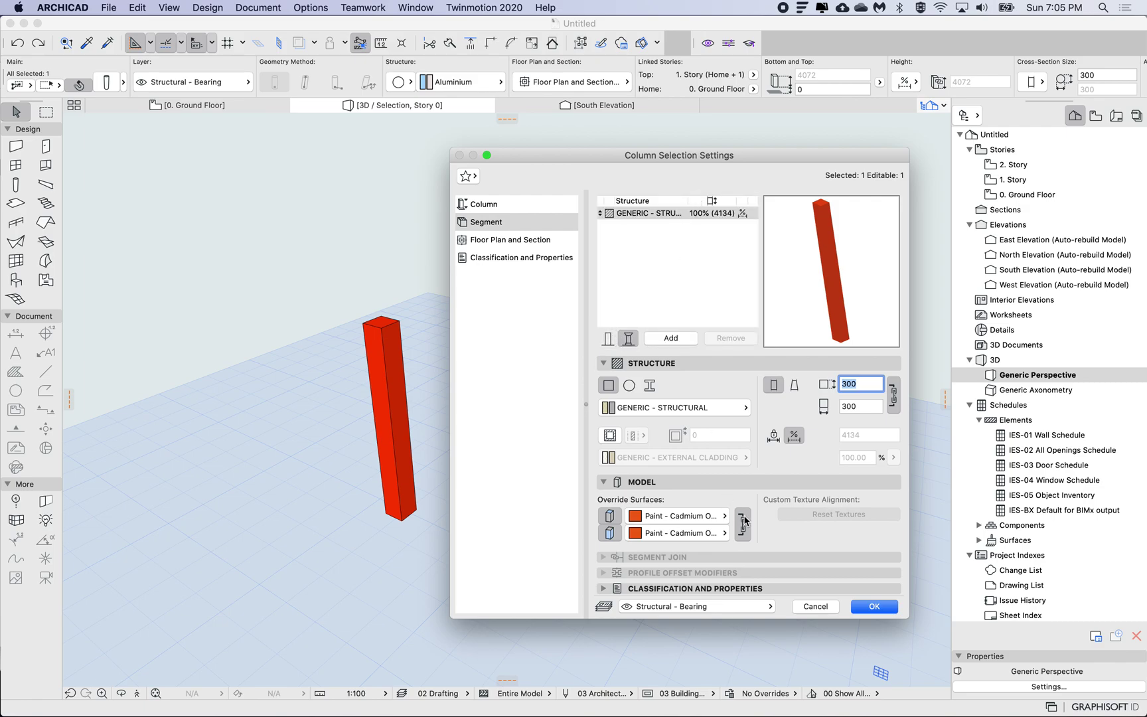
{"action": "left_click", "coordinate": [876, 607]}
{"action": "left_click", "coordinate": [546, 337]}
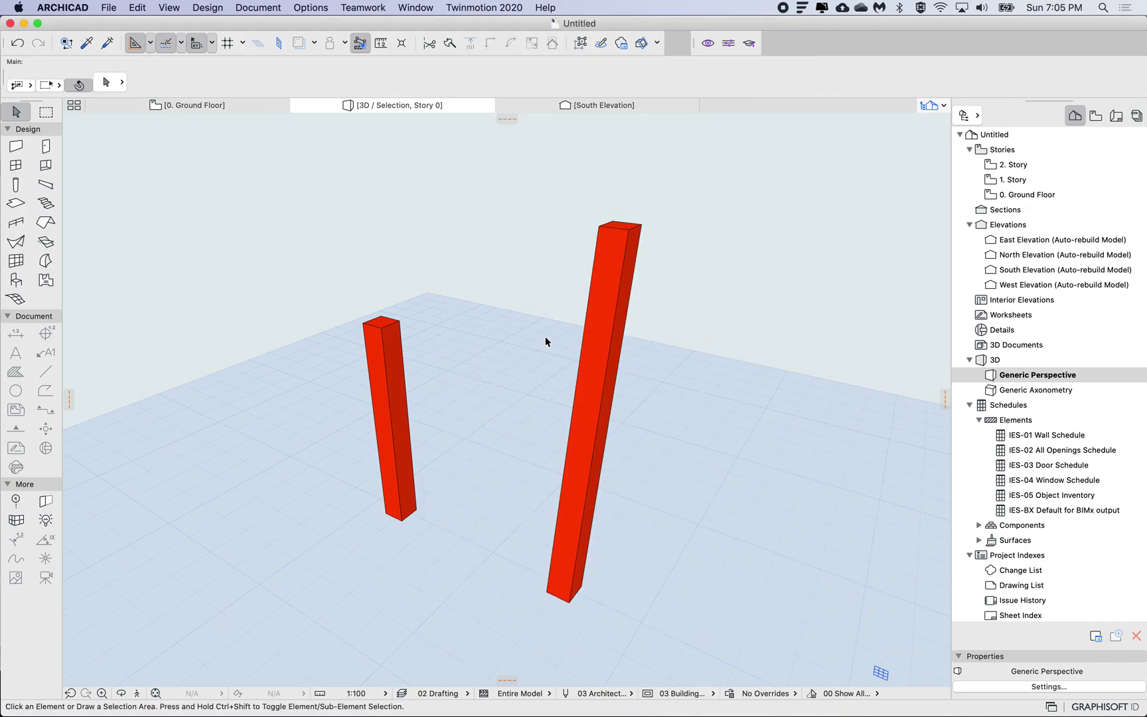
Step: Show all elements of the model in 3D to bring the horizontal beam into view
{"action": "scroll", "coordinate": [481, 368], "scroll_direction": "up", "scroll_amount": 4}
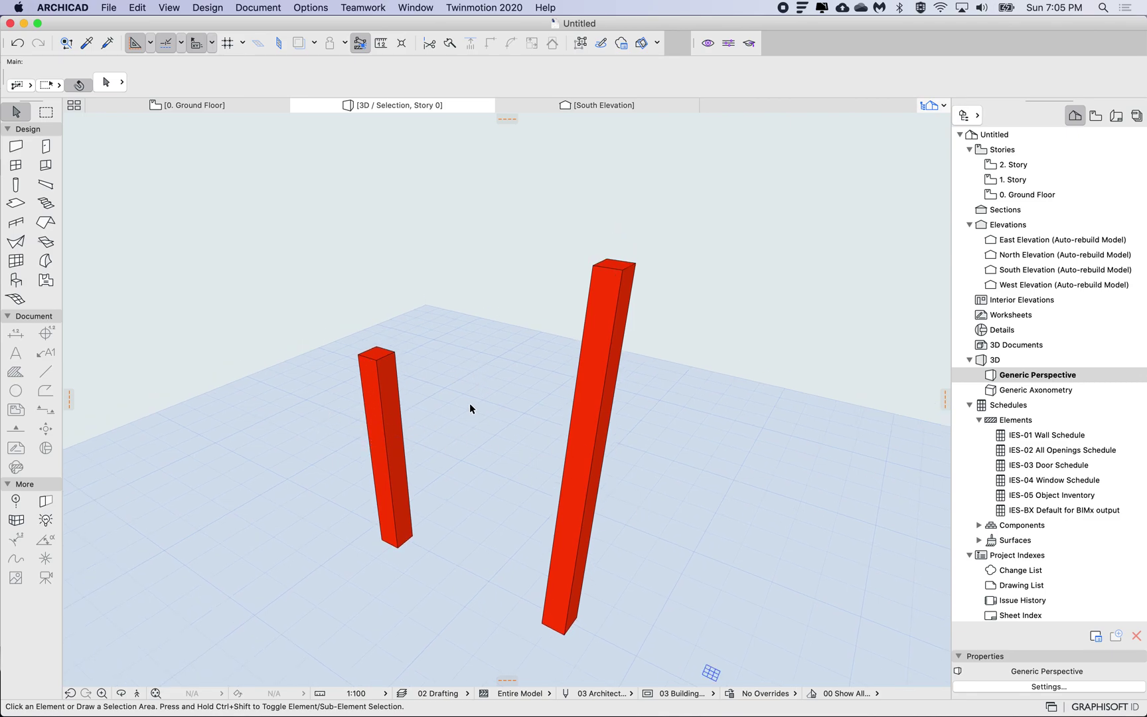
{"action": "key", "text": "super+F5"}
{"action": "middle_click_drag", "start_coordinate": [495, 289], "coordinate": [497, 289], "text": "shift"}
{"action": "scroll", "coordinate": [497, 289], "scroll_direction": "left", "scroll_amount": 5, "text": "shift"}
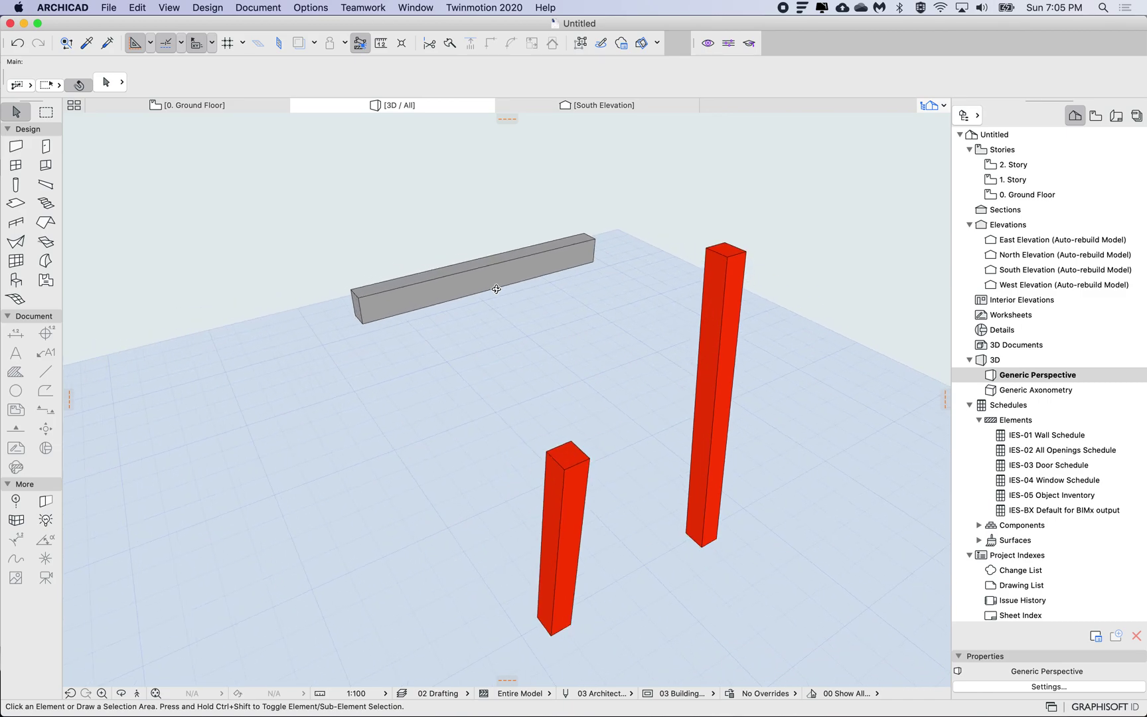
Step: Add two segments in the horizontal beam's segment settings to divide it into three
{"action": "left_click", "coordinate": [460, 295]}
{"action": "scroll", "coordinate": [460, 294], "scroll_direction": "left", "scroll_amount": 5, "text": "shift"}
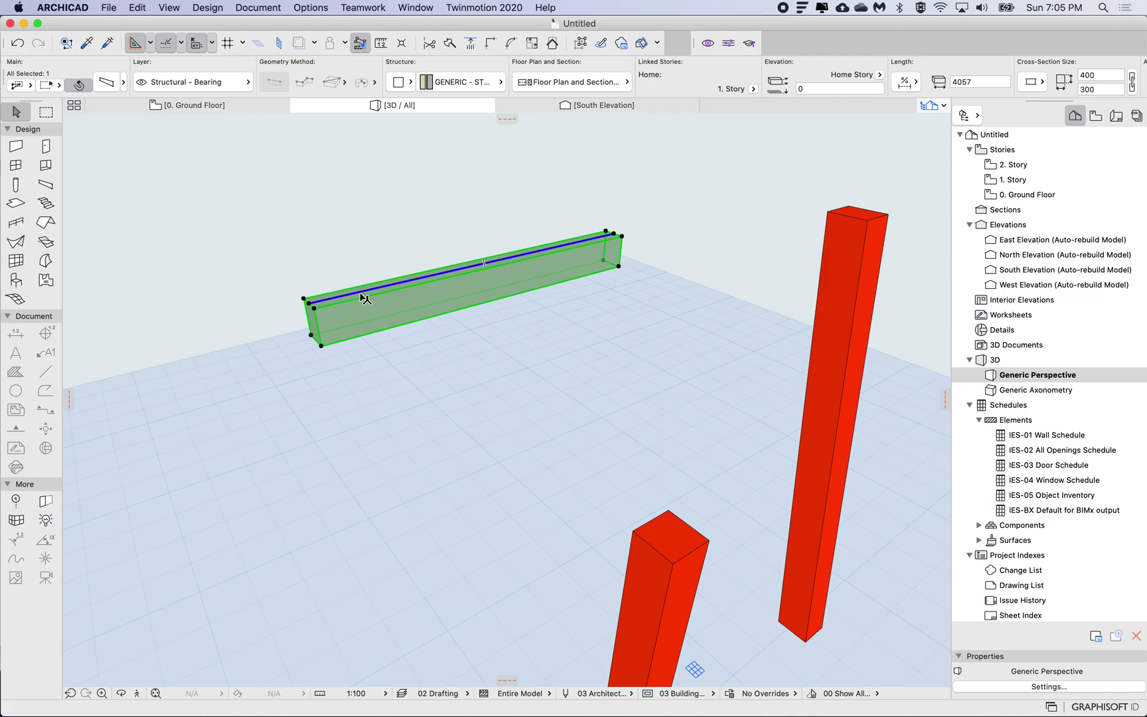
{"action": "double_click", "coordinate": [450, 306]}
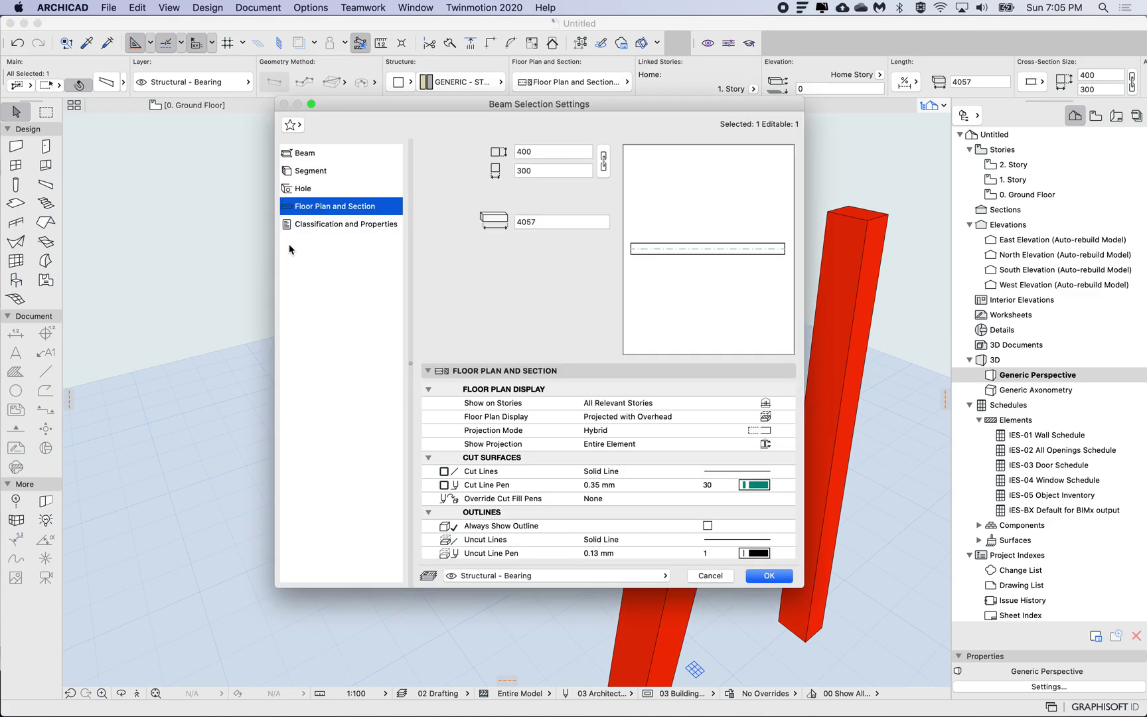
{"action": "left_click", "coordinate": [331, 171]}
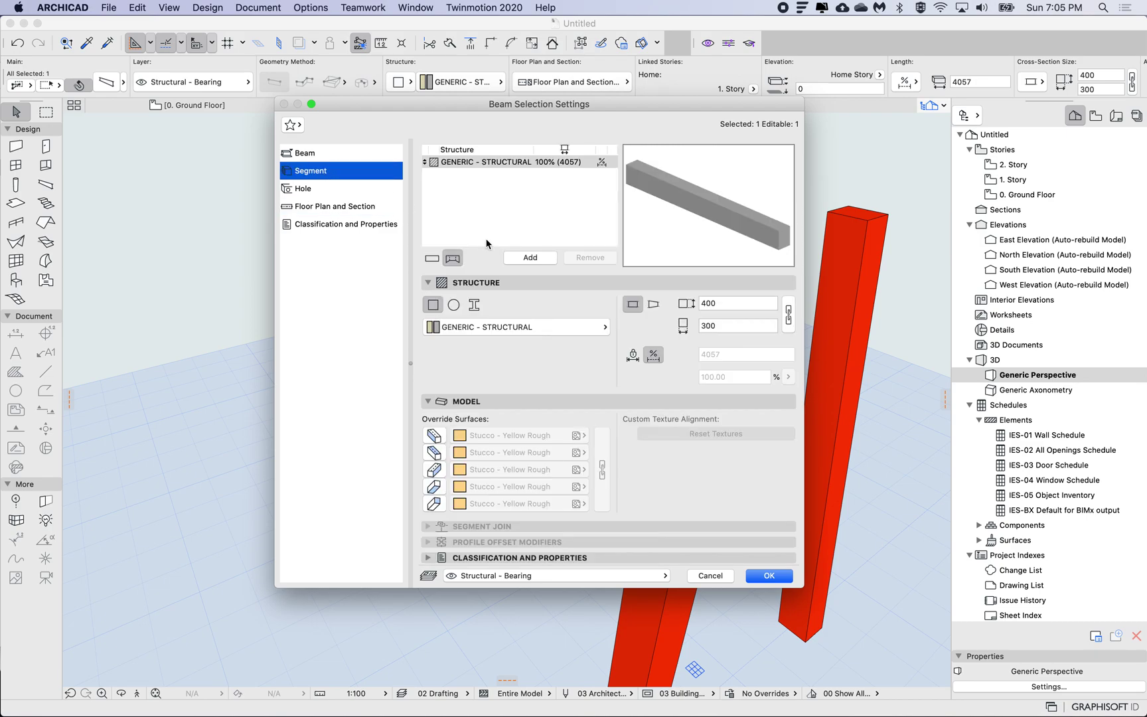
{"action": "left_click", "coordinate": [431, 259]}
{"action": "left_click", "coordinate": [454, 258]}
{"action": "left_click", "coordinate": [510, 160]}
{"action": "left_click", "coordinate": [531, 258]}
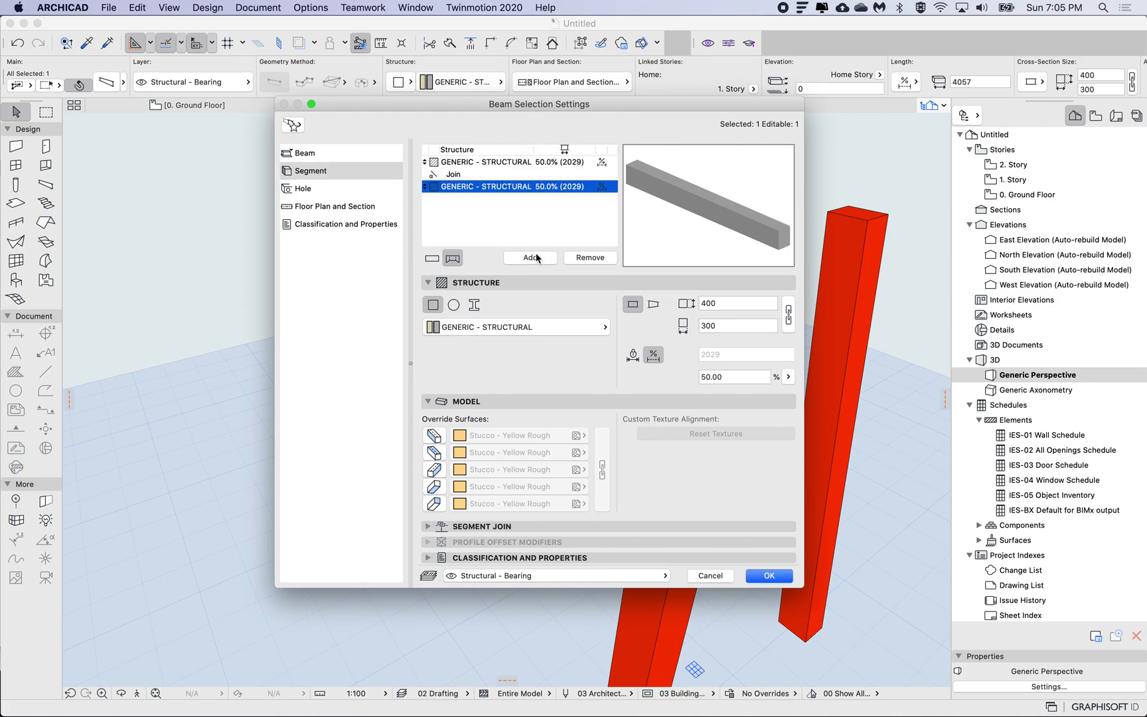
{"action": "left_click", "coordinate": [530, 258]}
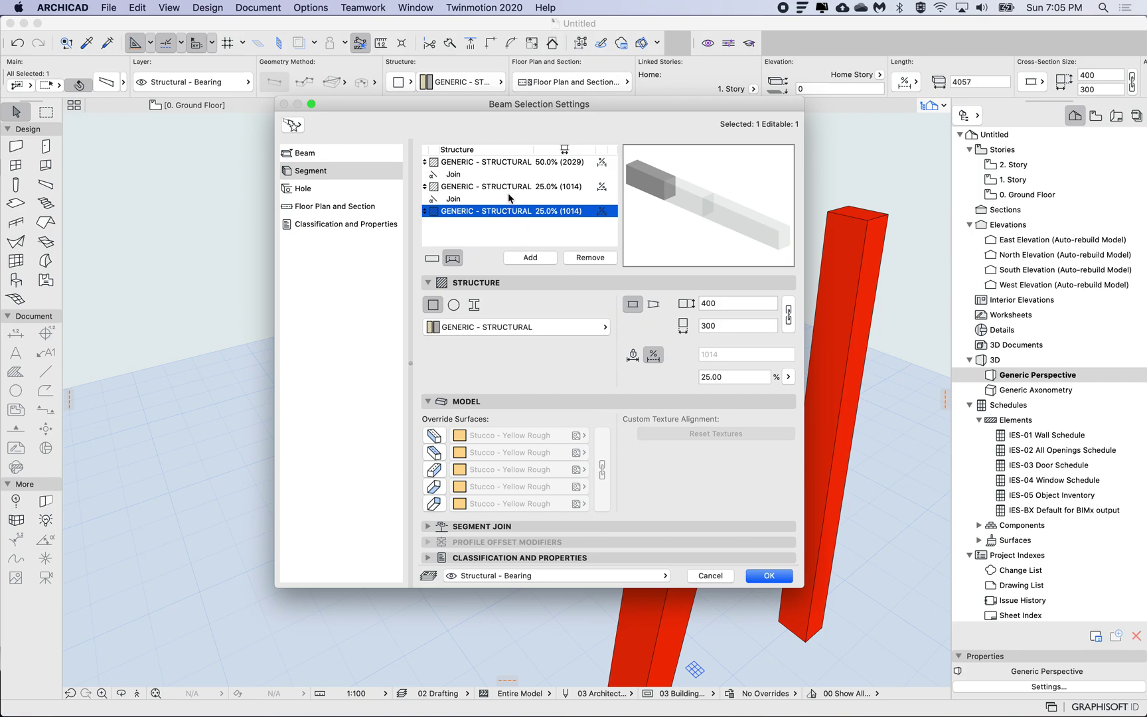
Step: Give the beam's first listed segment a fixed length of 500
{"action": "left_click", "coordinate": [512, 161], "text": "super"}
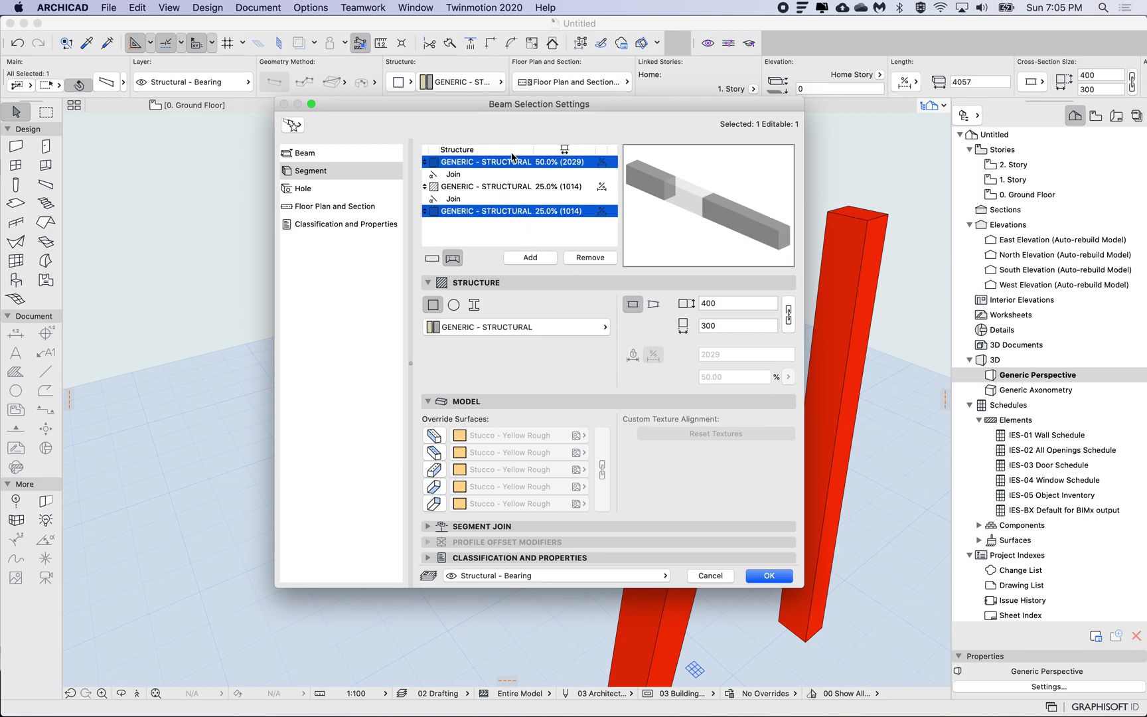
{"action": "left_click", "coordinate": [511, 213]}
{"action": "left_click", "coordinate": [509, 162]}
{"action": "left_click", "coordinate": [634, 357]}
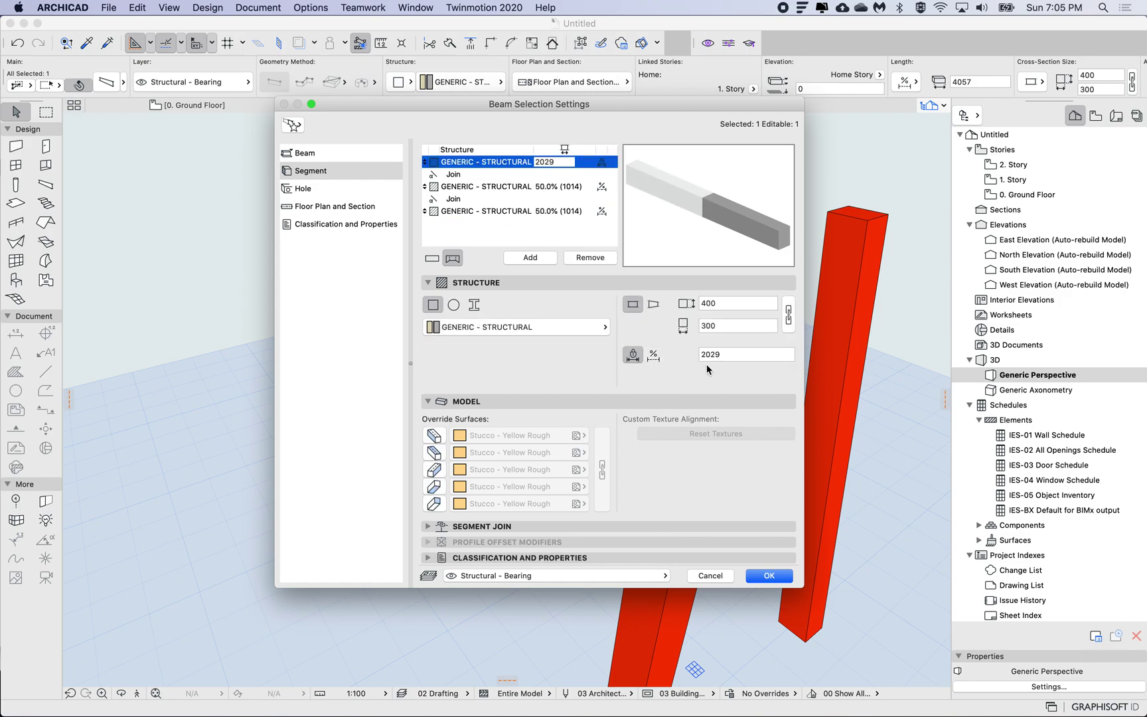
{"action": "left_click", "coordinate": [731, 353]}
{"action": "type", "text": "3"}
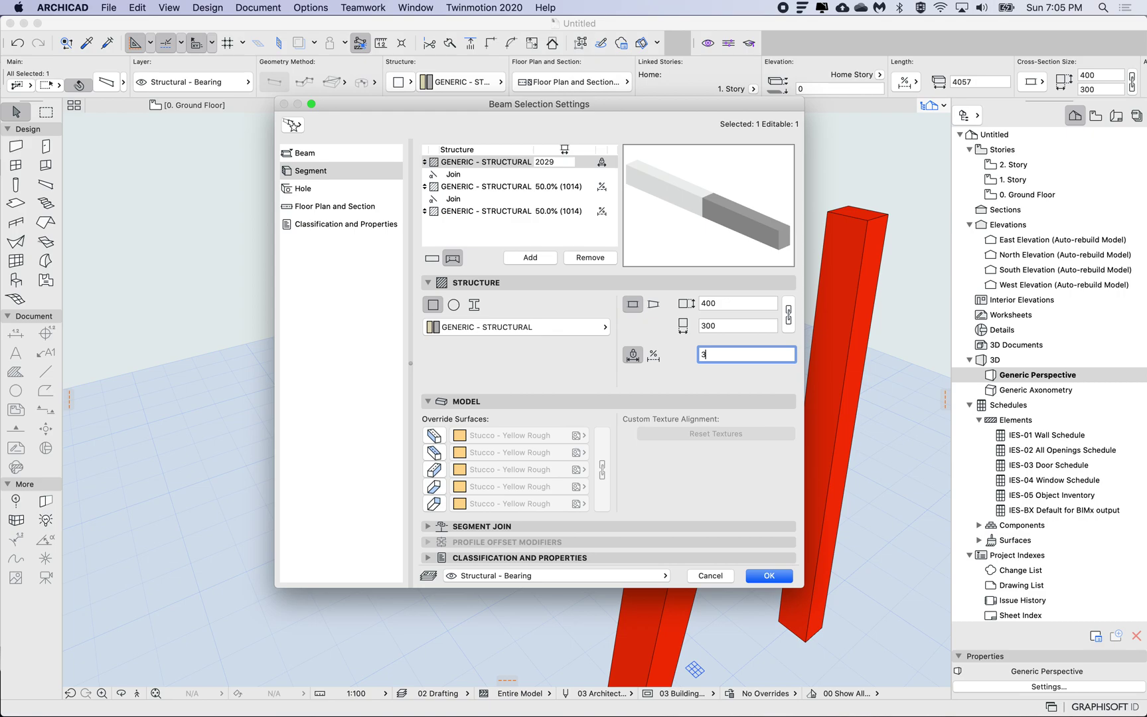
{"action": "type", "text": "00"}
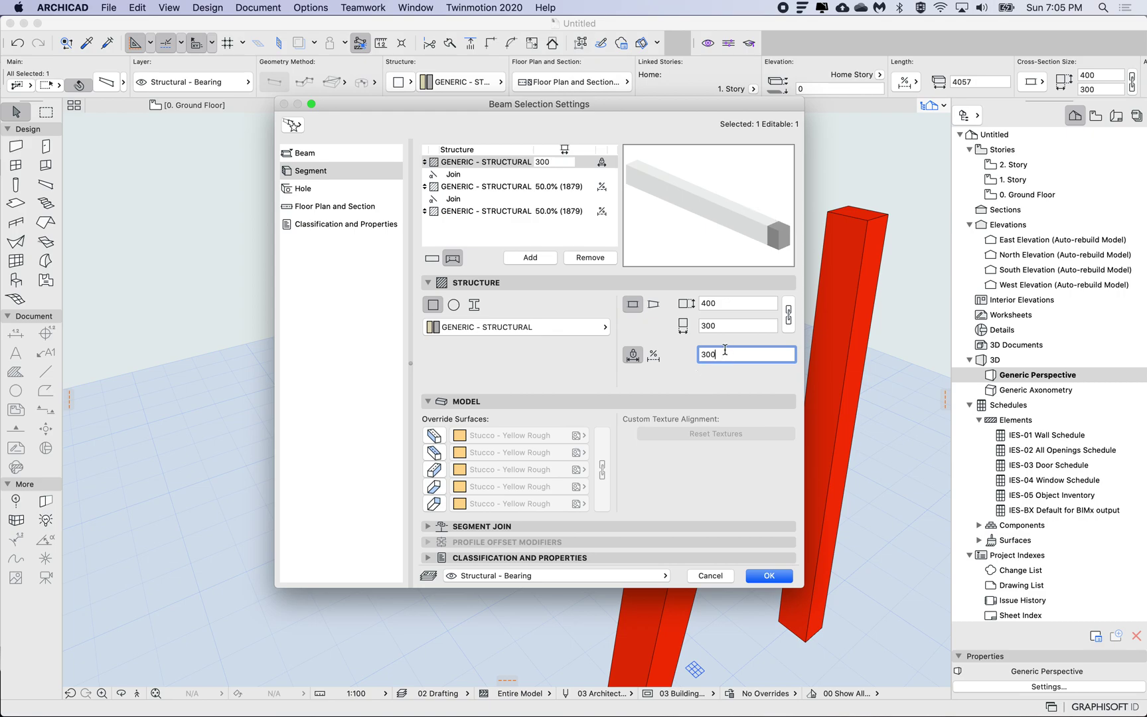
{"action": "key", "text": "super+a"}
{"action": "type", "text": "500"}
Step: Give the beam's third listed segment a fixed length of 500 and apply the beam settings
{"action": "left_click", "coordinate": [490, 203]}
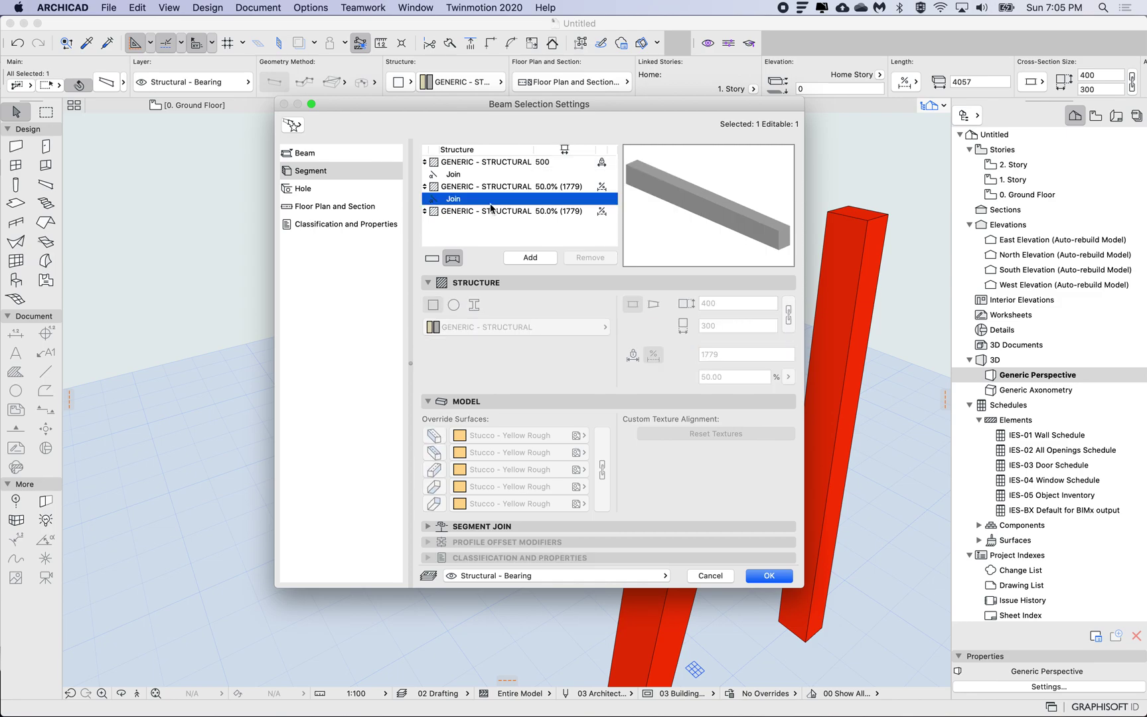
{"action": "left_click", "coordinate": [503, 213]}
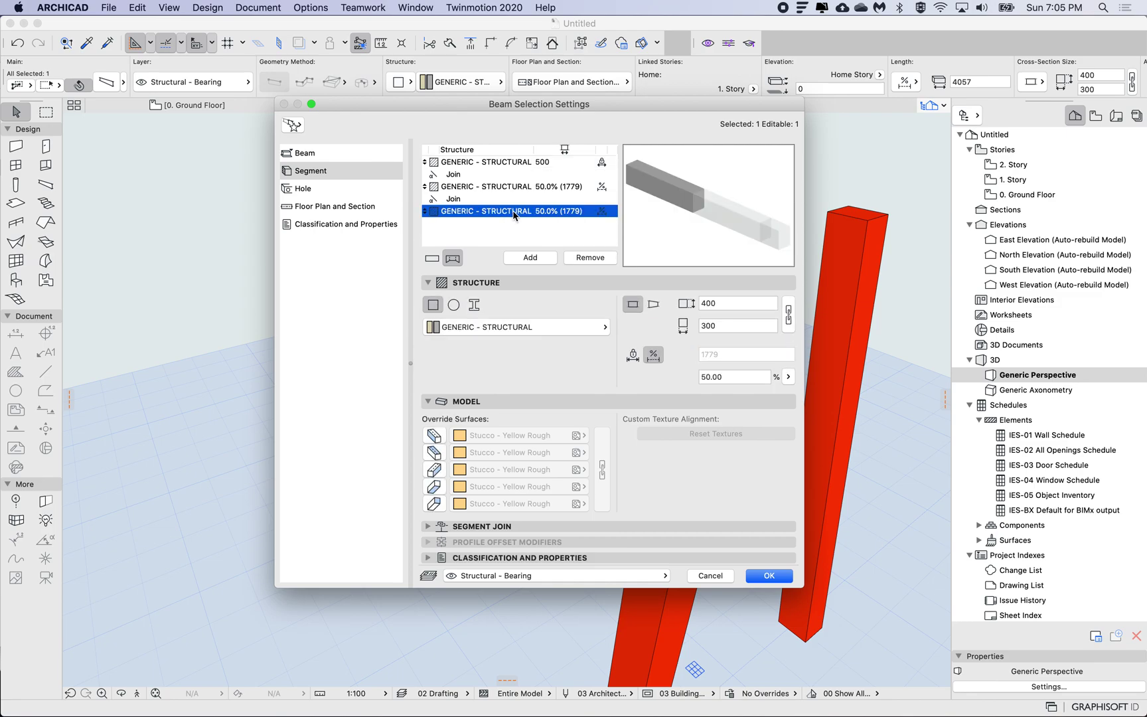
{"action": "left_click", "coordinate": [632, 355]}
{"action": "left_click", "coordinate": [714, 354]}
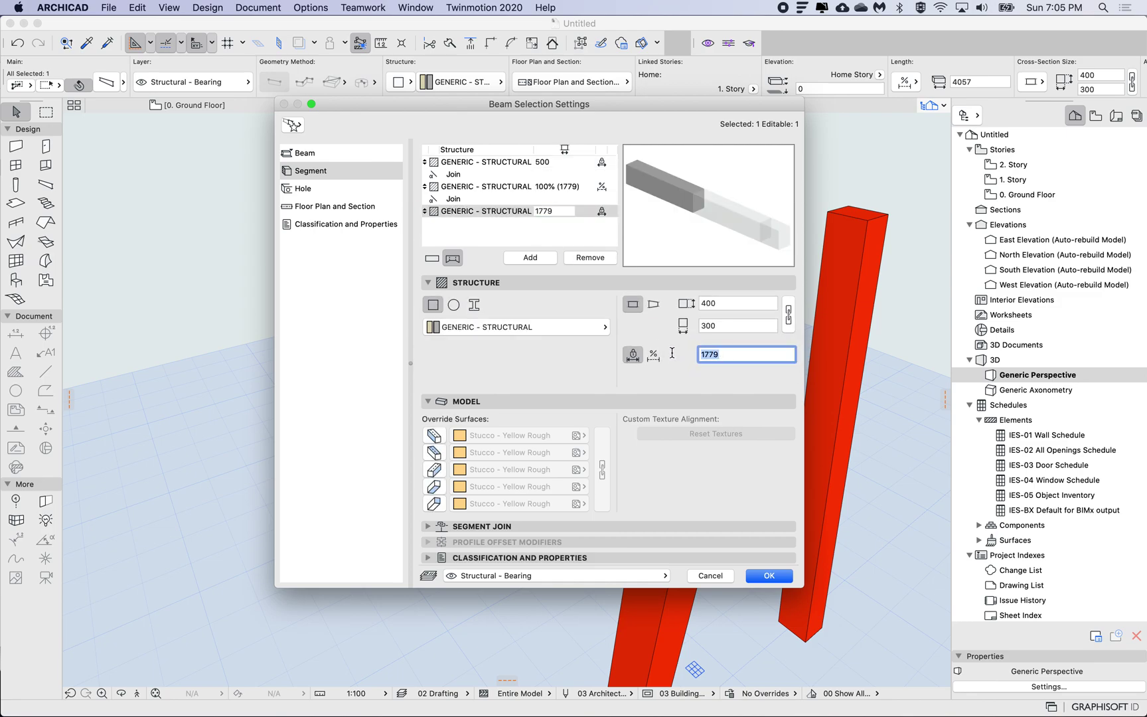
{"action": "type", "text": "500"}
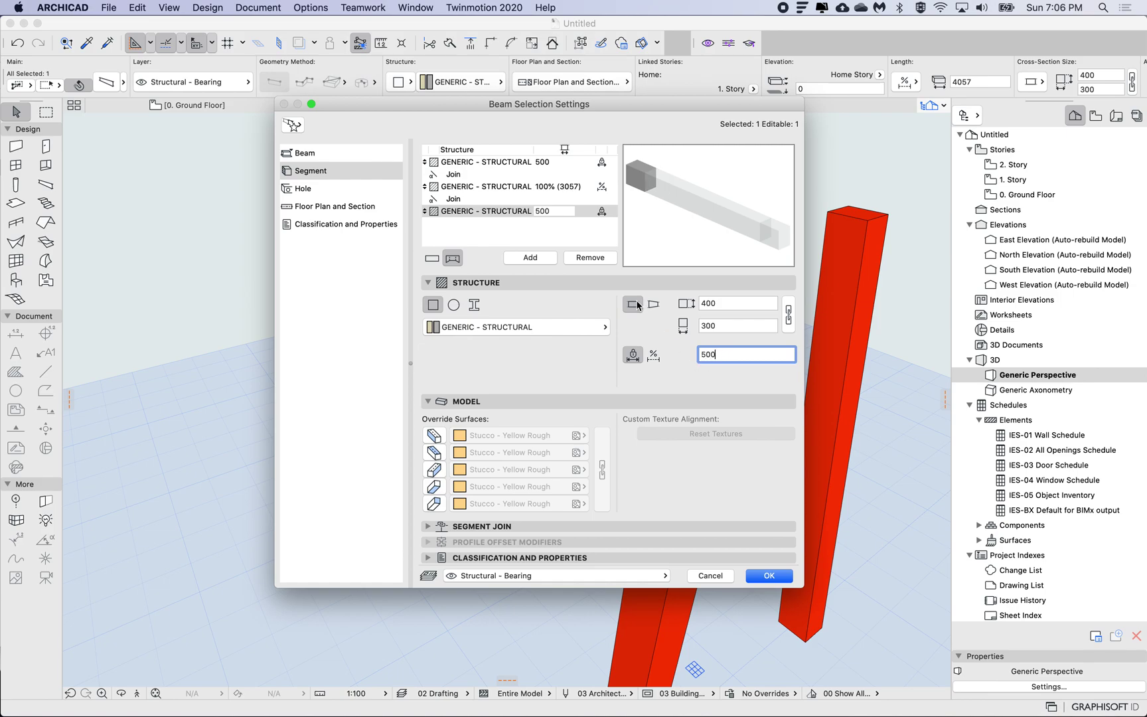
{"action": "left_click", "coordinate": [483, 162]}
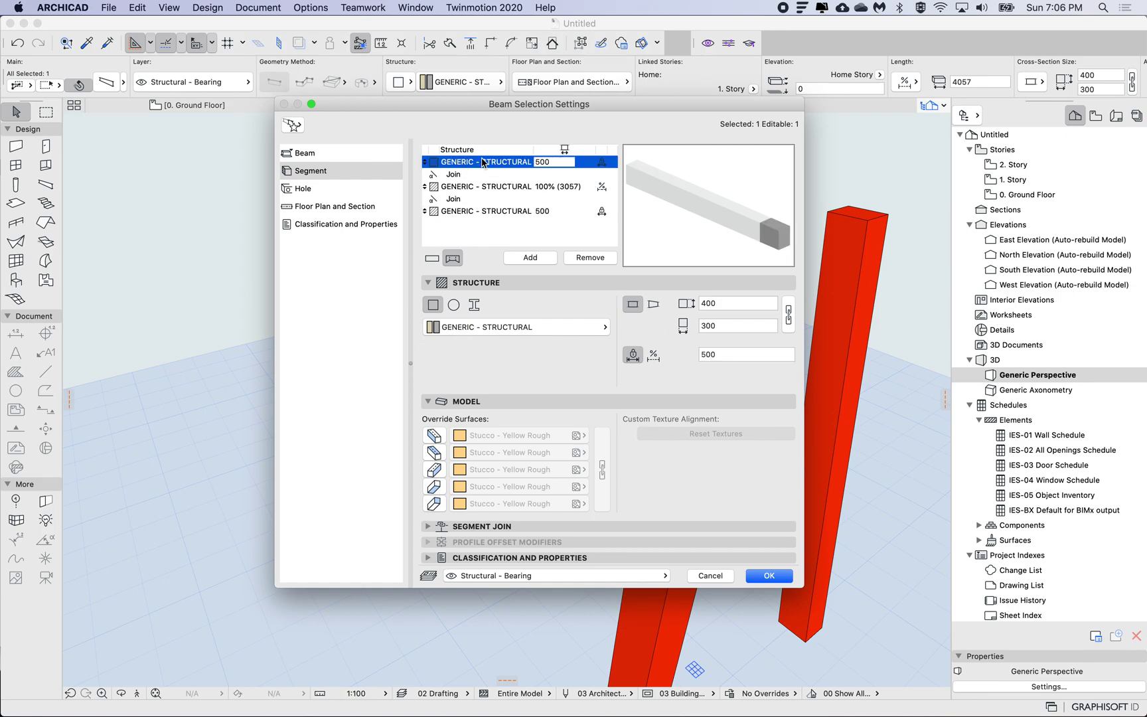
{"action": "left_click", "coordinate": [770, 575]}
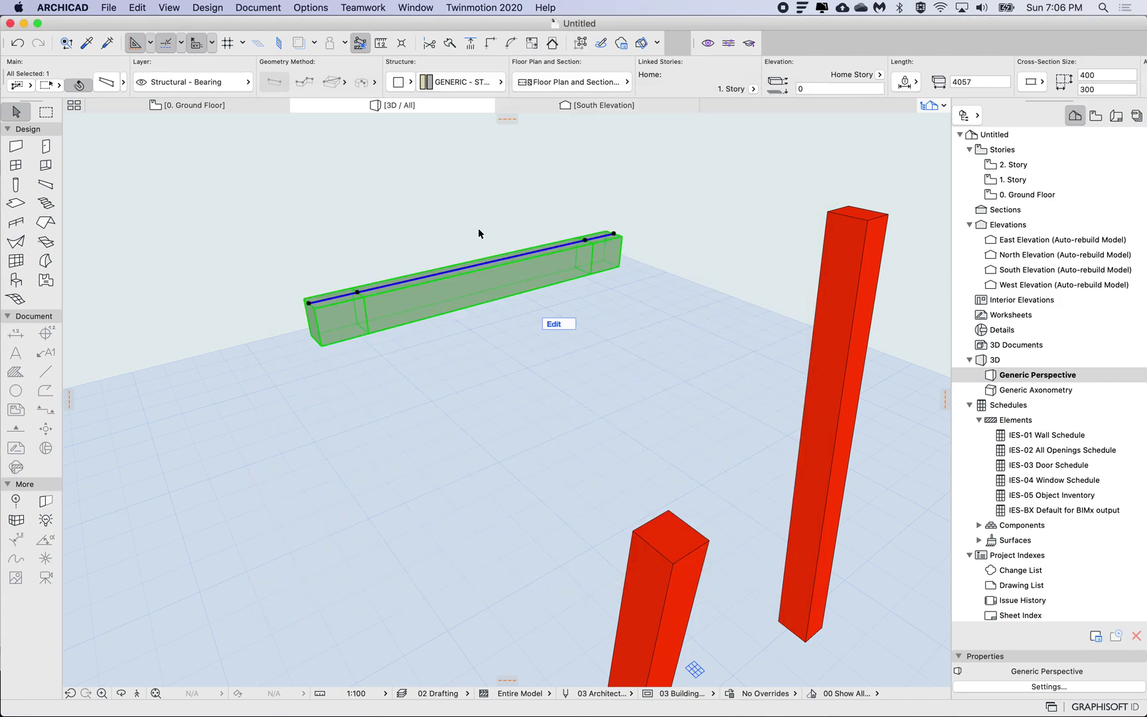
Step: Isolate the beam in 3D, enter its segment edit mode, and make the near end segment tapered
{"action": "key", "text": "F5"}
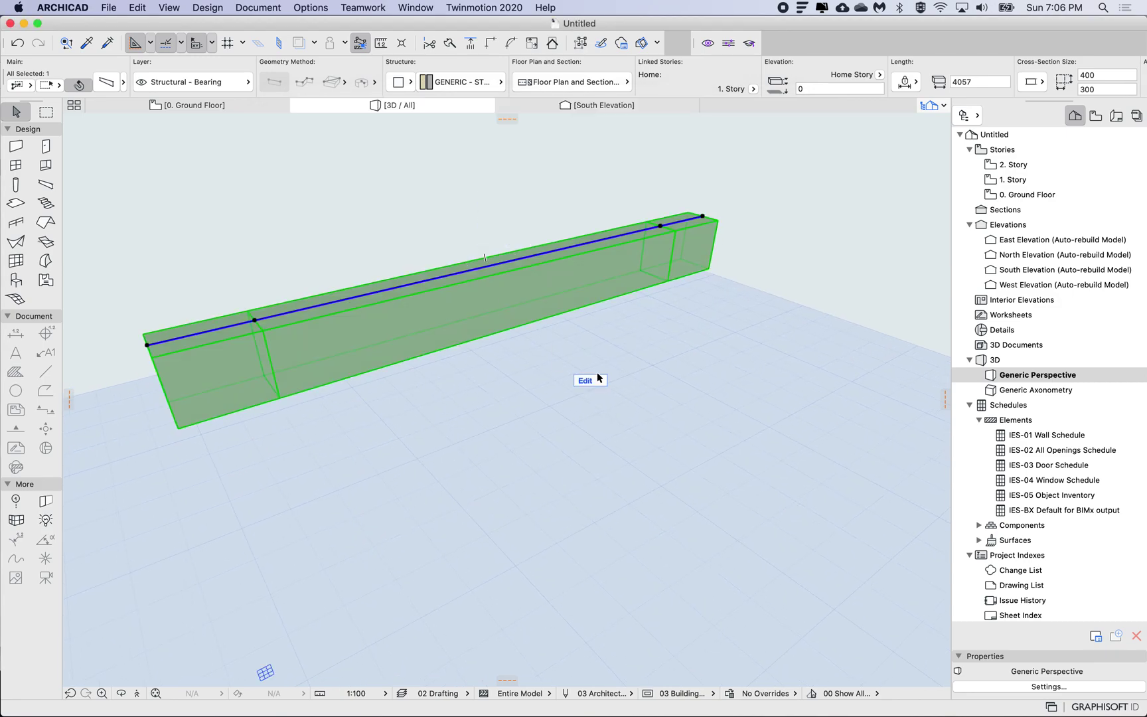
{"action": "left_click", "coordinate": [597, 378]}
{"action": "left_click", "coordinate": [251, 361]}
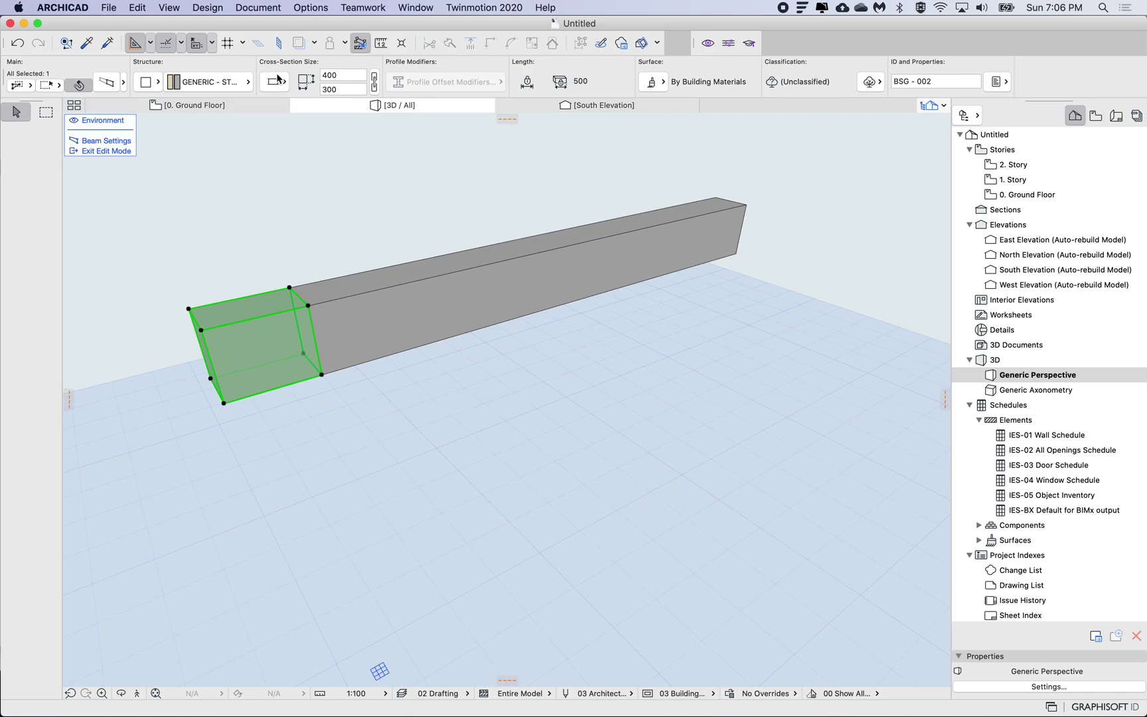
{"action": "left_click", "coordinate": [277, 80]}
{"action": "left_click", "coordinate": [293, 103]}
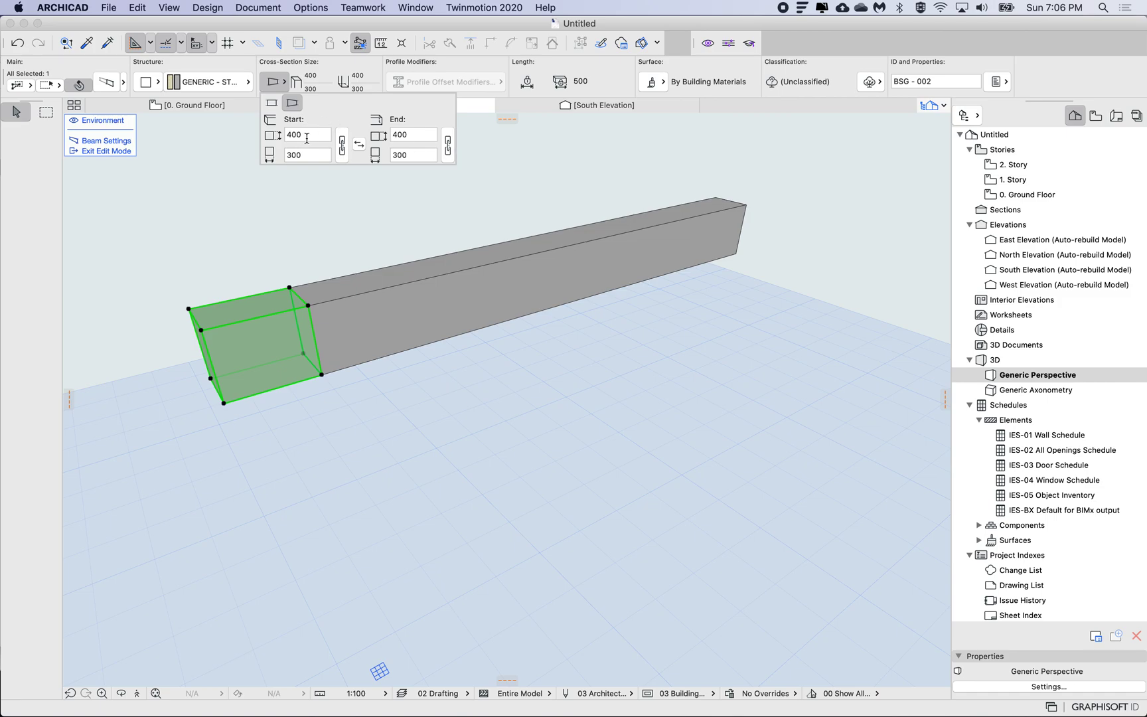
{"action": "left_click", "coordinate": [250, 416]}
Step: Stretch the outer end of the tapered segment downward to a nominal height of 800, and clear the selection
{"action": "middle_click_drag", "start_coordinate": [250, 416], "coordinate": [252, 422], "text": "shift"}
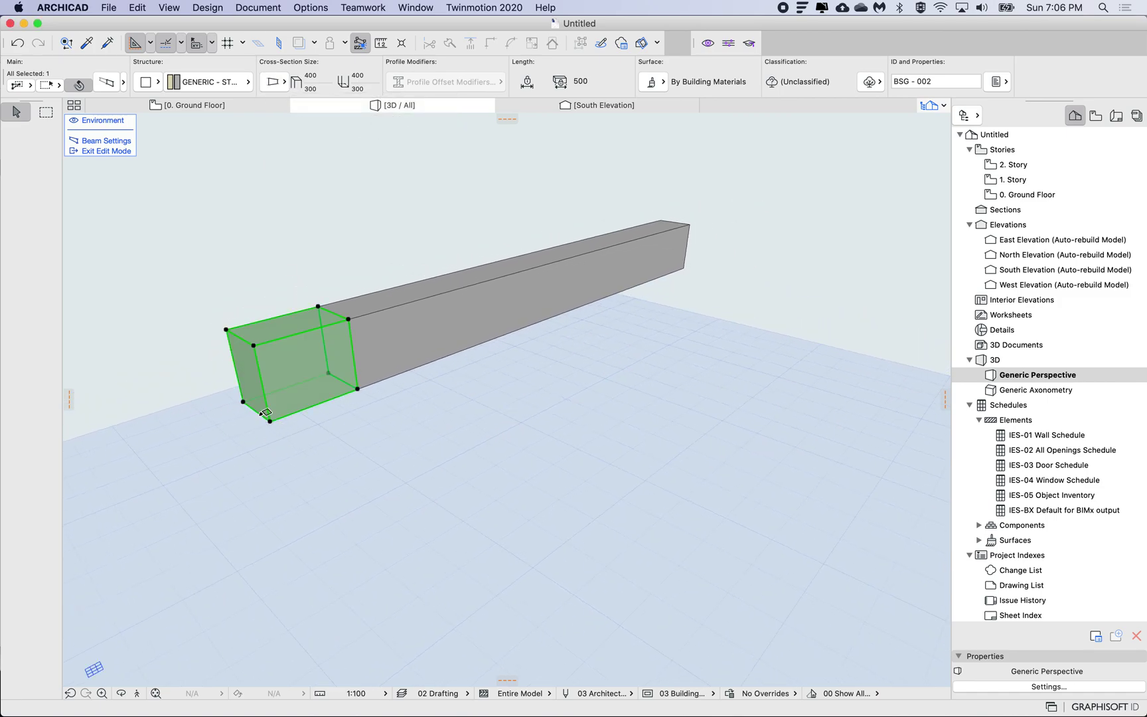
{"action": "left_click", "coordinate": [259, 414]}
{"action": "left_click", "coordinate": [568, 237]}
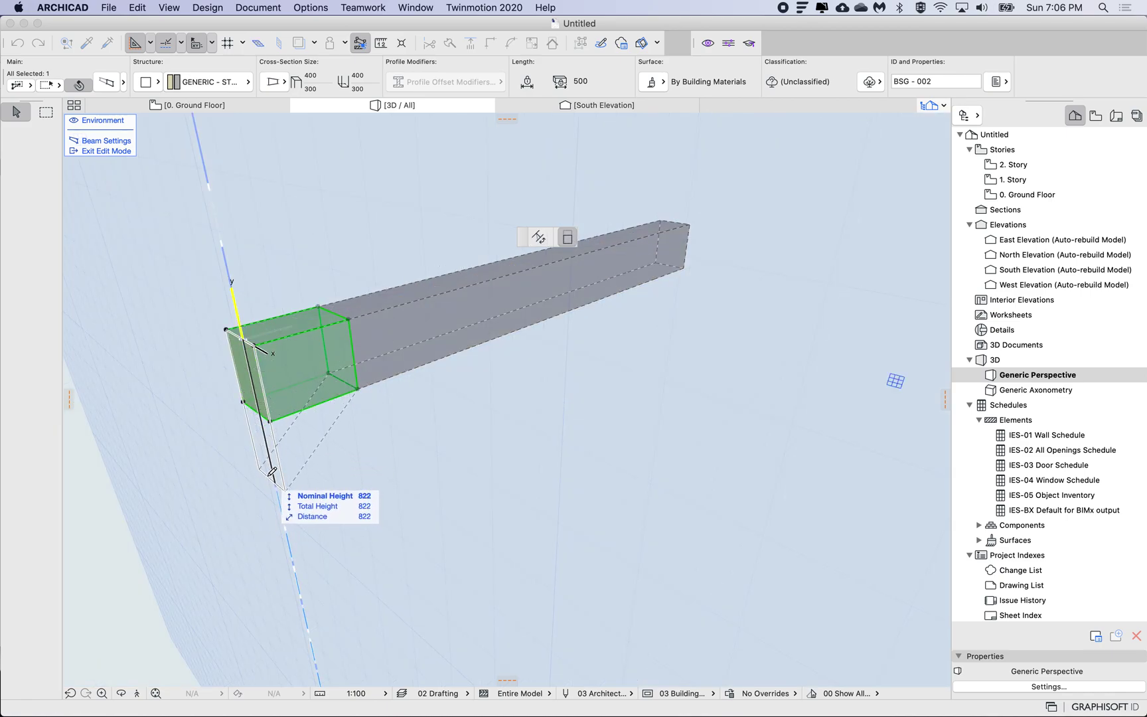
{"action": "type", "text": "8"}
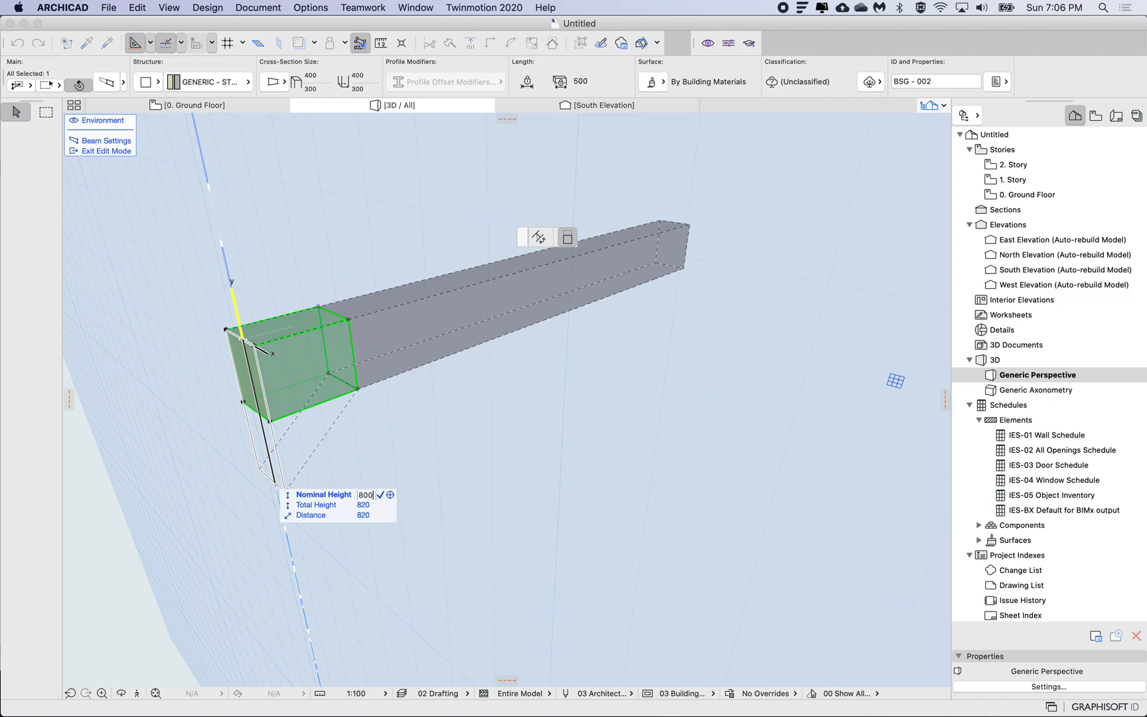
{"action": "type", "text": "00"}
{"action": "key", "text": "Return"}
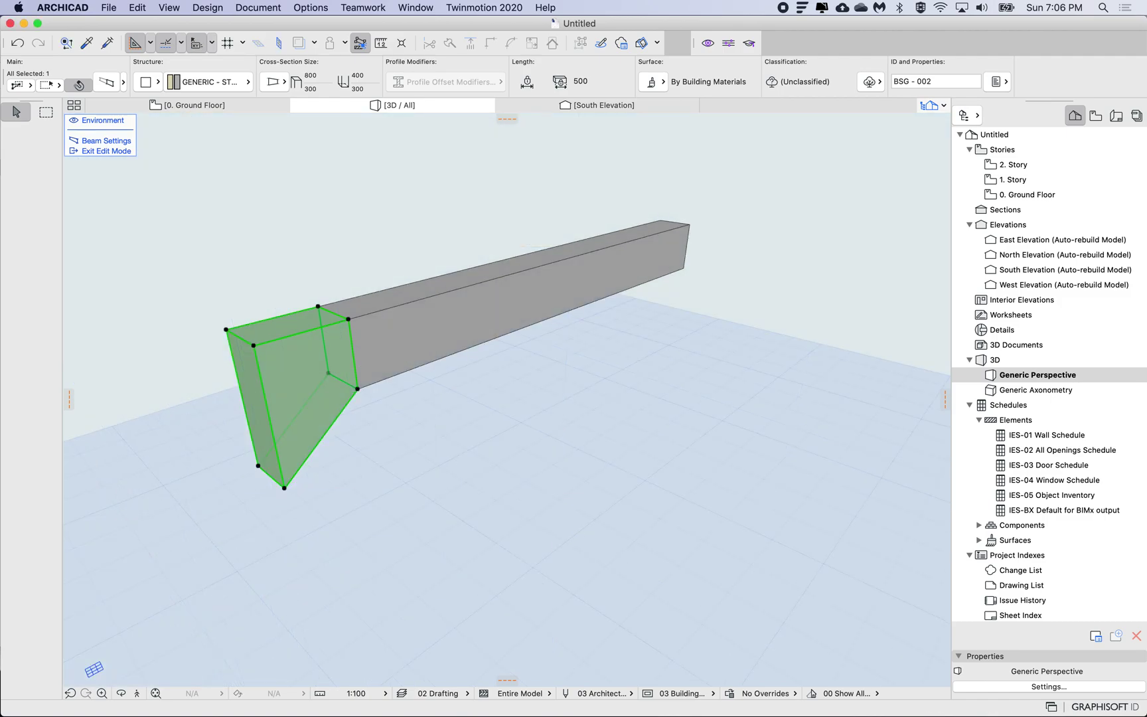
{"action": "key", "text": "Escape"}
Step: Inject the tapered segment's settings into the end segment on the opposite side of the beam
{"action": "middle_click_drag", "start_coordinate": [507, 398], "coordinate": [458, 372], "text": "shift"}
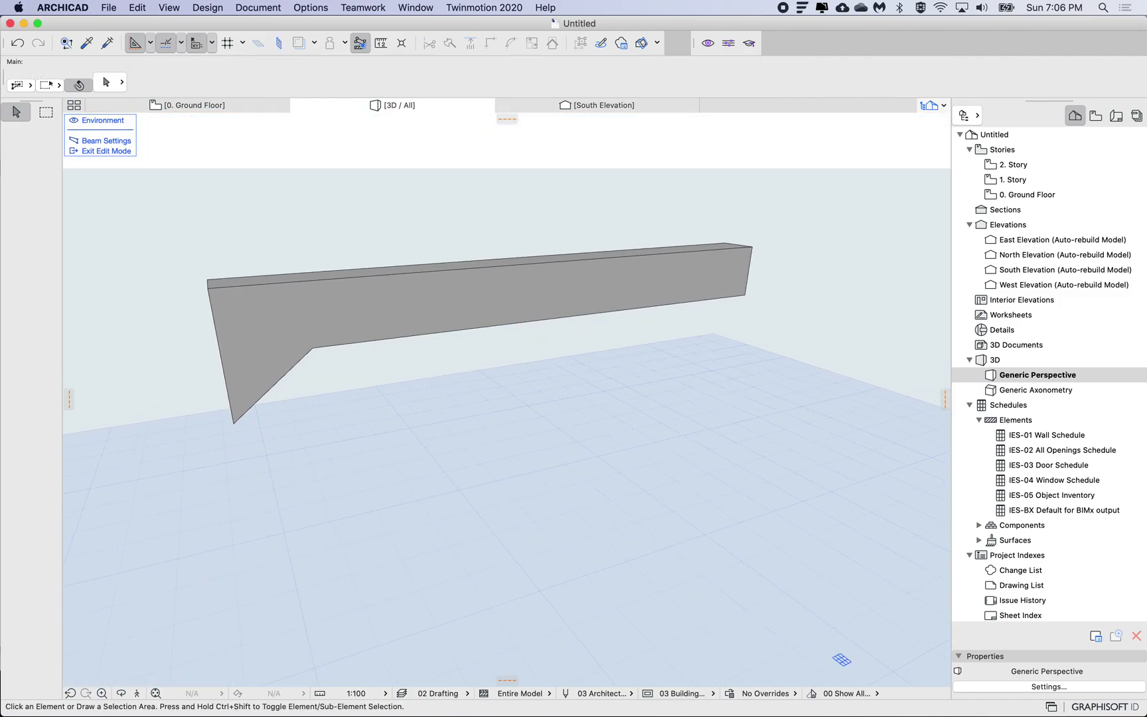
{"action": "left_click", "coordinate": [292, 286]}
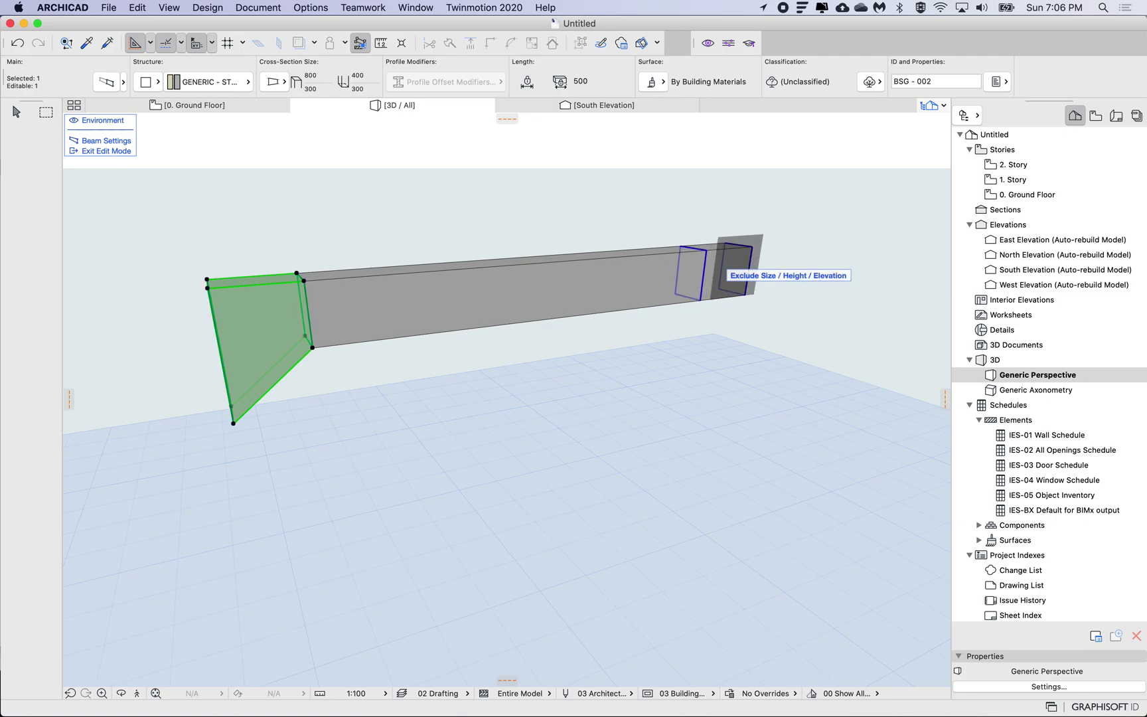
{"action": "left_click", "coordinate": [721, 266], "text": "alt+super"}
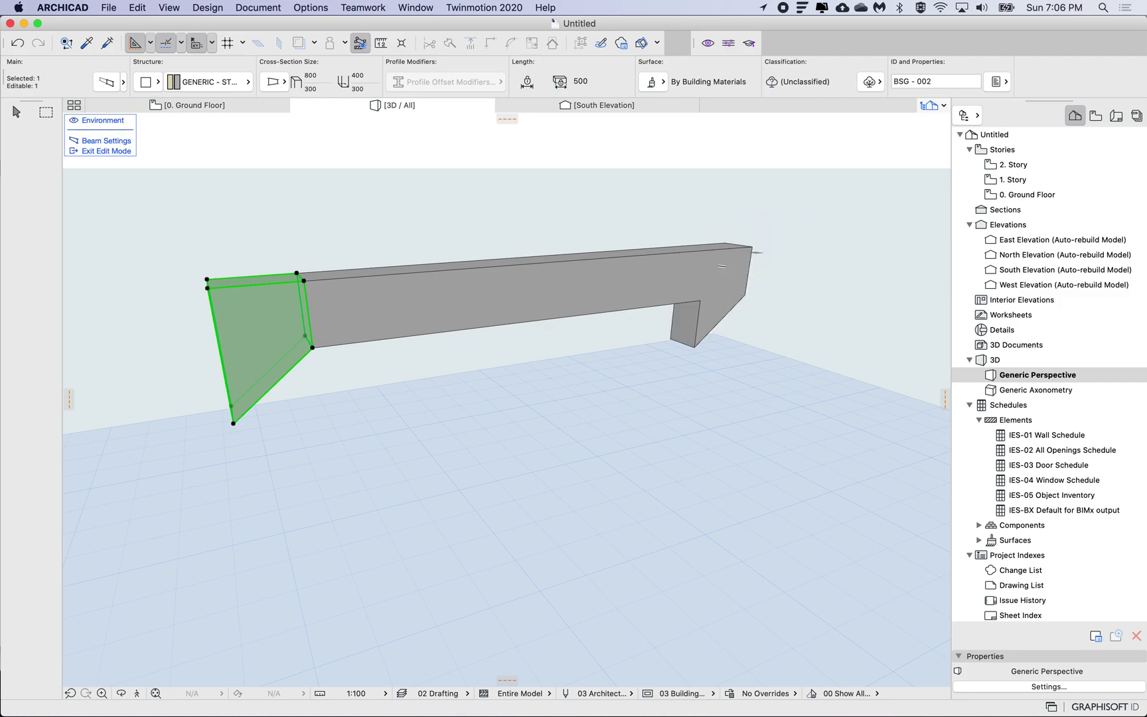
Step: Swap the start and end dimensions of the beam's far end segment to heights of 400 and 800, and clear the selection
{"action": "mouse_move", "coordinate": [725, 264]}
{"action": "middle_mouse_down", "text": "shift"}
{"action": "mouse_move", "coordinate": [708, 280]}
{"action": "mouse_move", "coordinate": [734, 274]}
{"action": "middle_mouse_up", "text": "shift"}
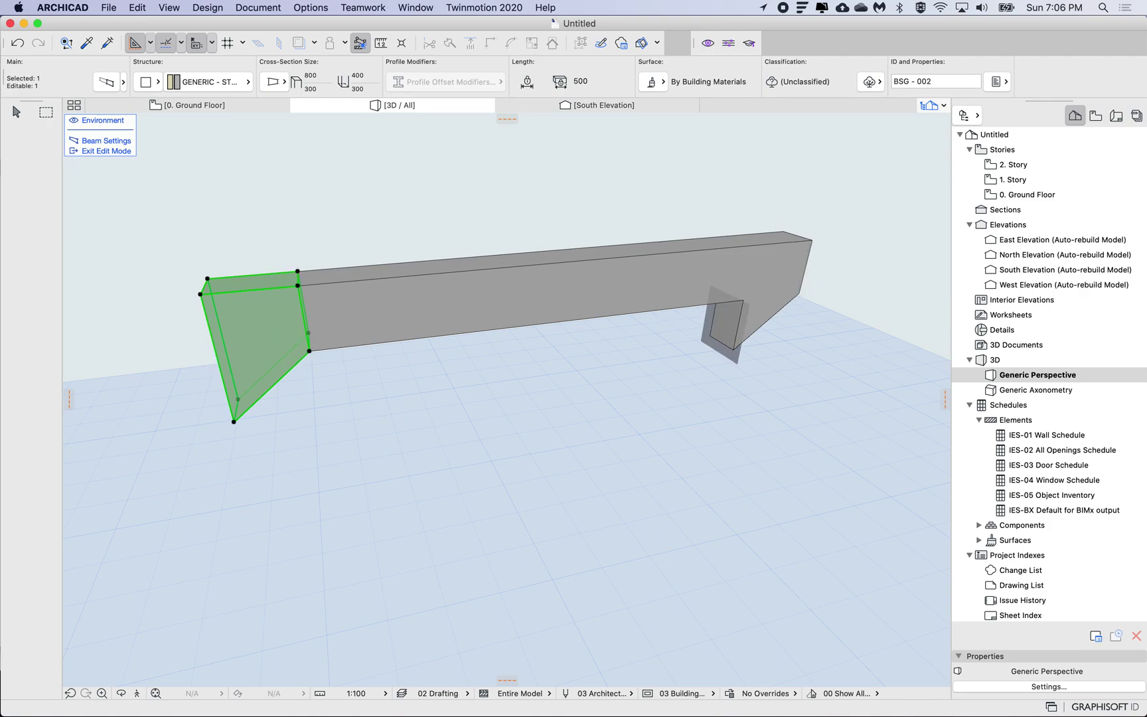
{"action": "left_click", "coordinate": [788, 194]}
{"action": "left_click", "coordinate": [771, 276]}
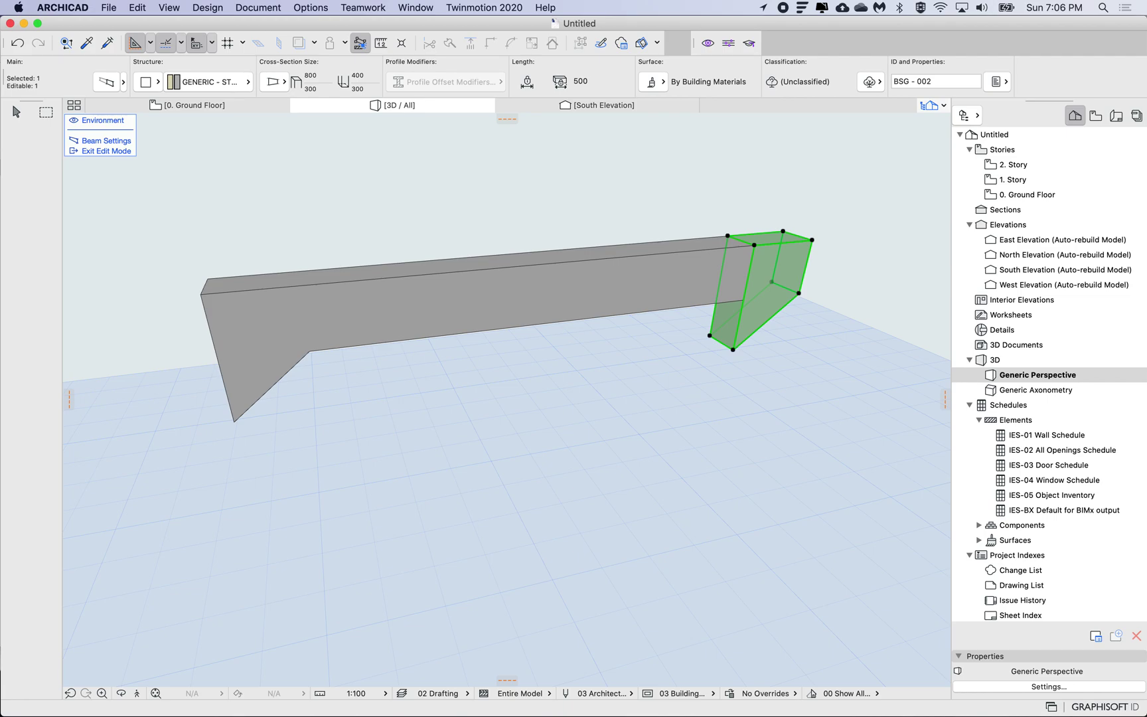
{"action": "left_click", "coordinate": [273, 81]}
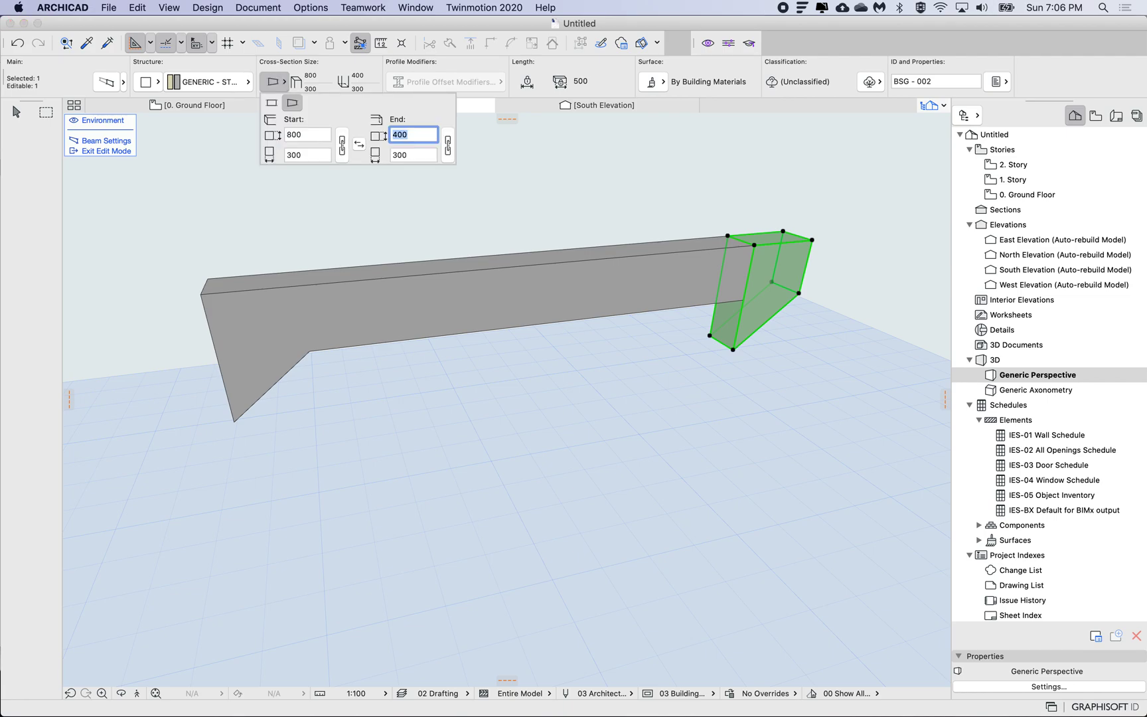
{"action": "left_click", "coordinate": [358, 144]}
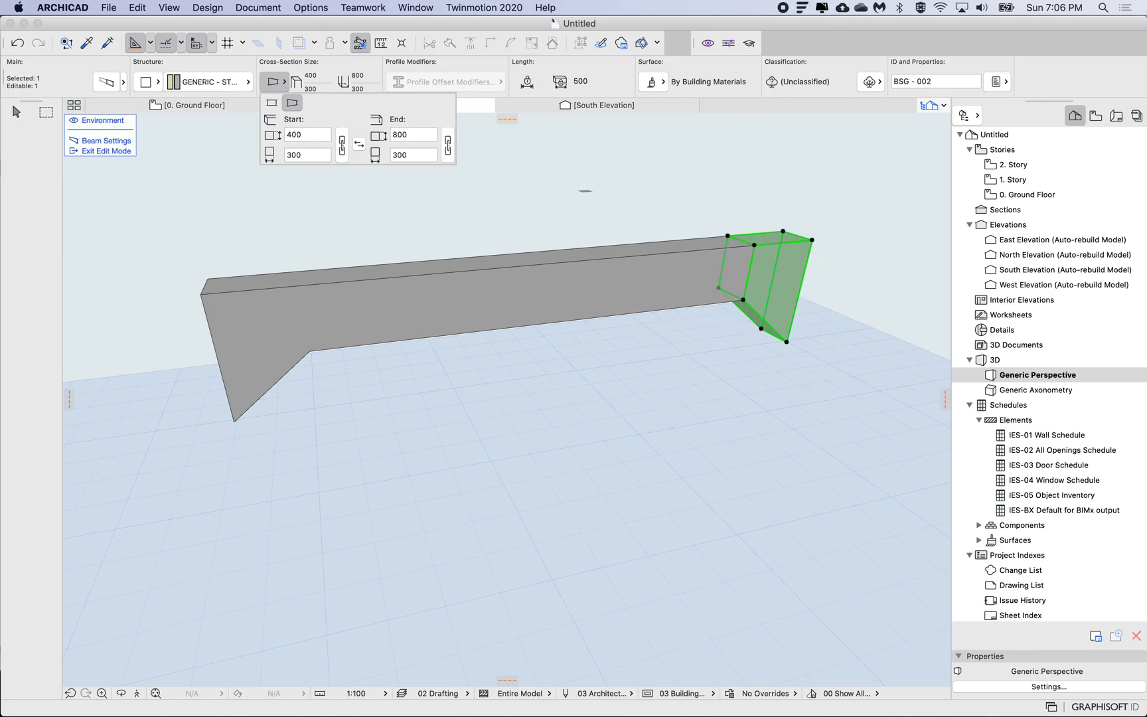
{"action": "left_click", "coordinate": [649, 208]}
{"action": "left_click", "coordinate": [632, 206]}
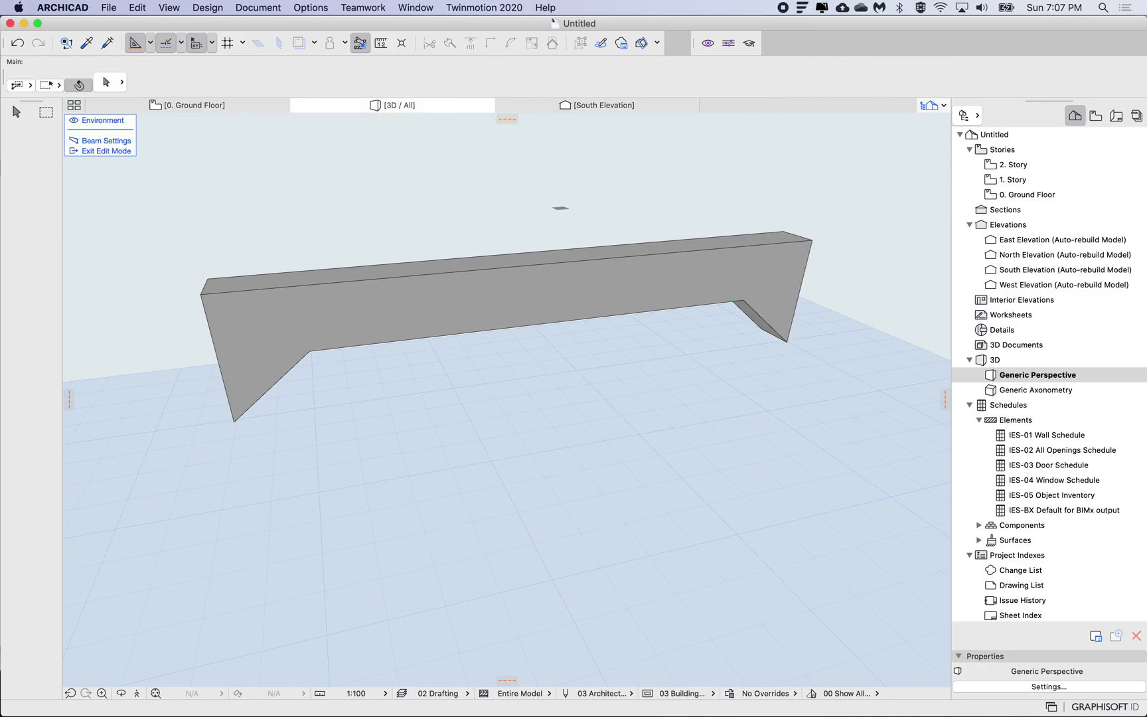
Step: Undo the dimension swap and the injected settings on the far end segment, and leave the beam's segment edit mode
{"action": "left_click", "coordinate": [770, 285]}
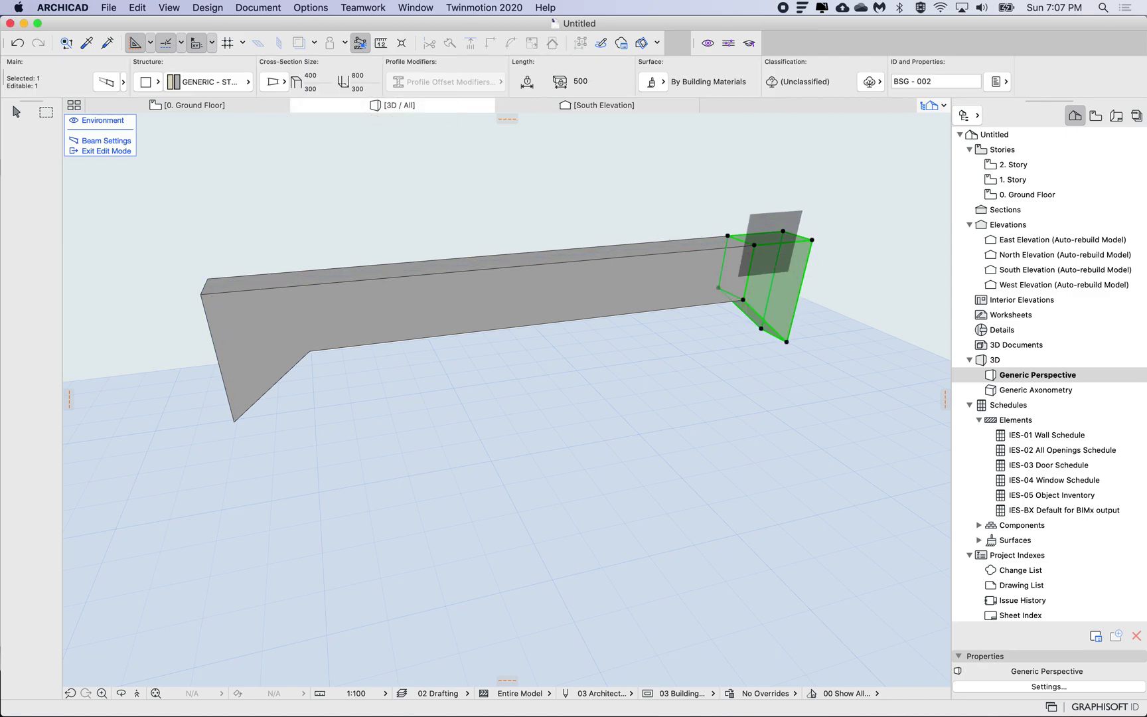
{"action": "key", "text": "super+z"}
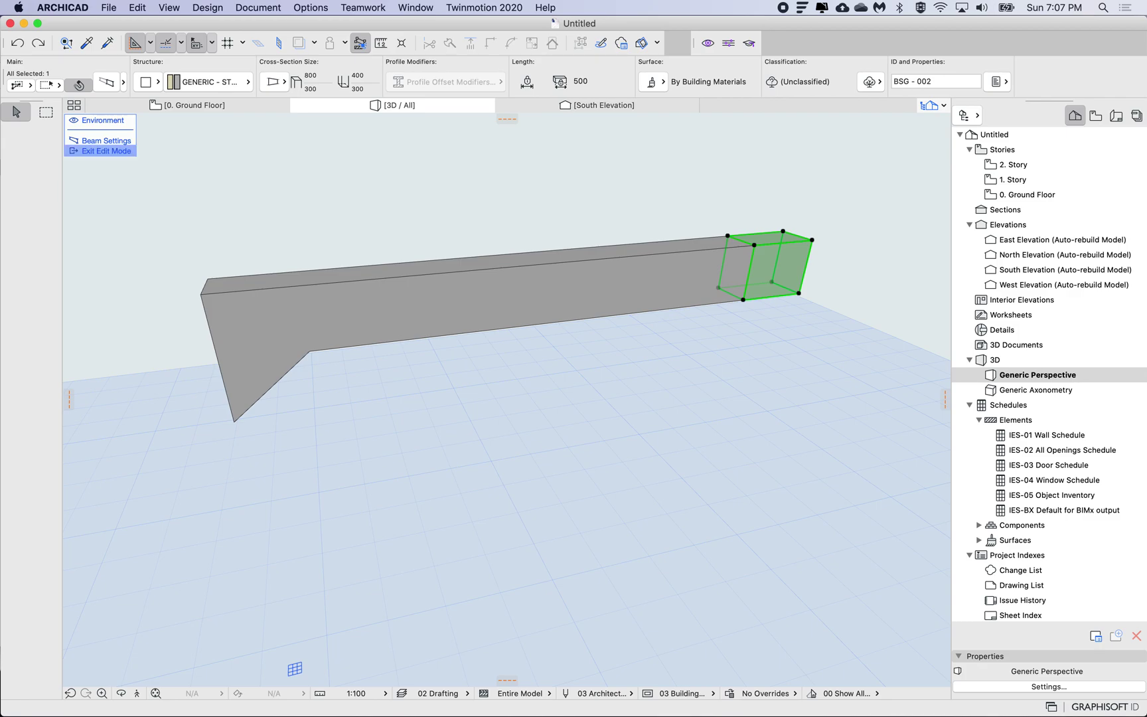
{"action": "left_click", "coordinate": [106, 150]}
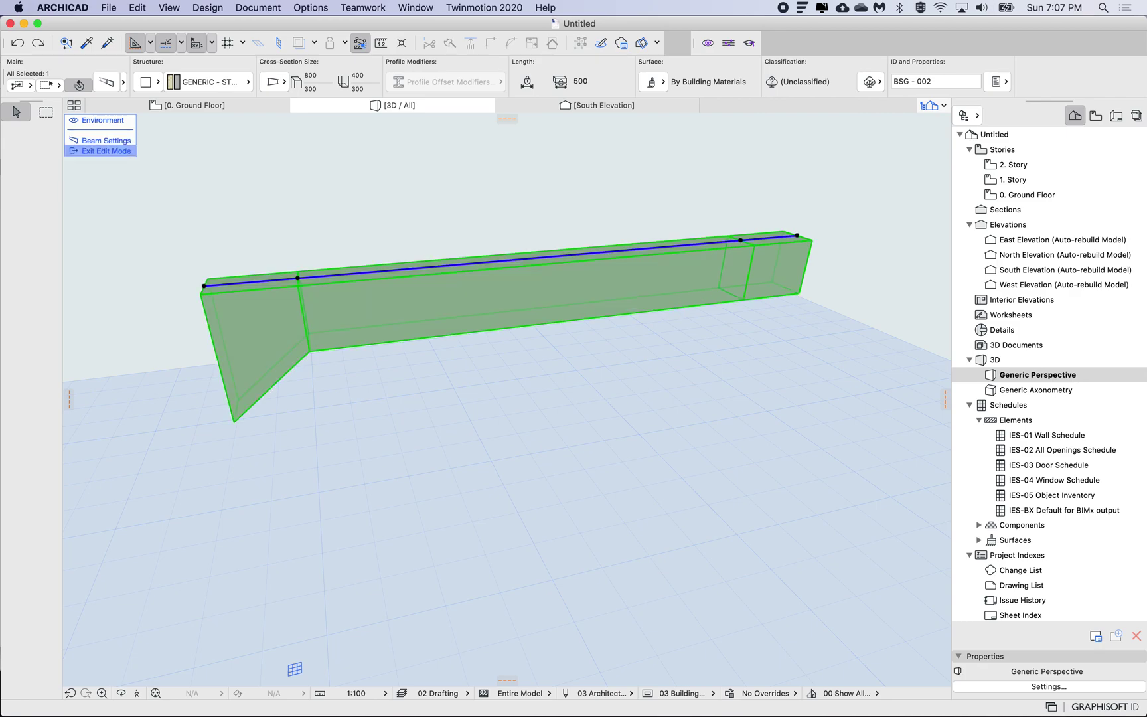
{"action": "key", "text": "Escape"}
Step: In the beam's selection settings, copy the tapered first listed segment and paste it onto the third listed segment
{"action": "left_click", "coordinate": [506, 292]}
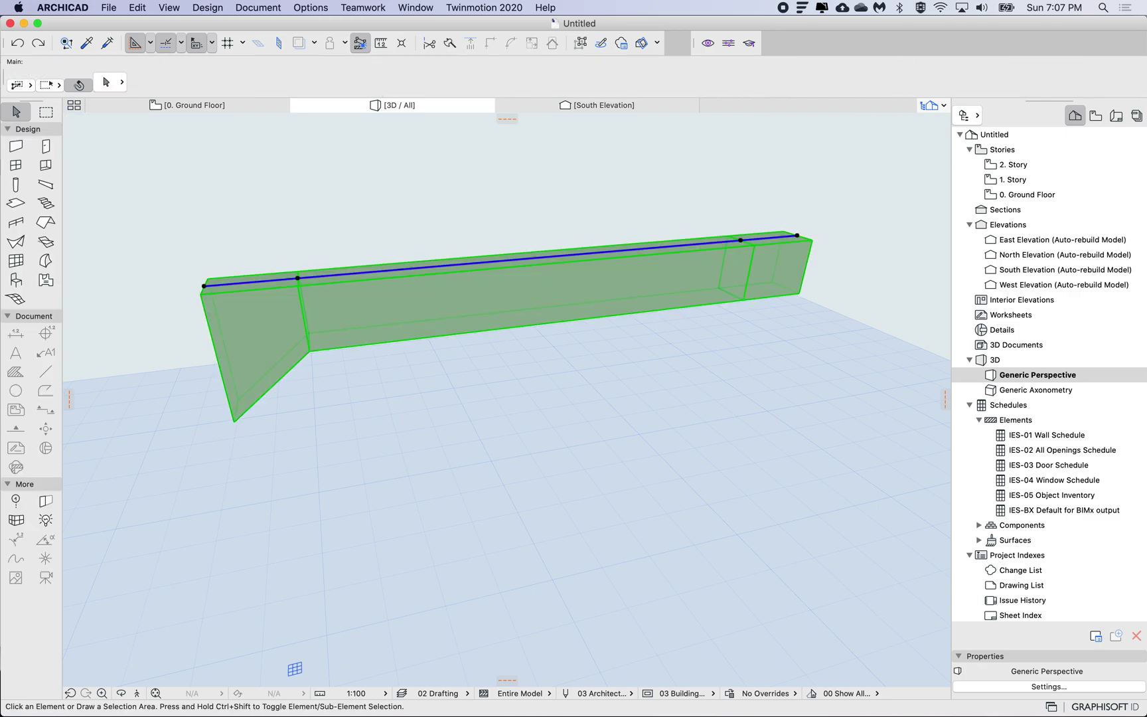
{"action": "key", "text": "super+t"}
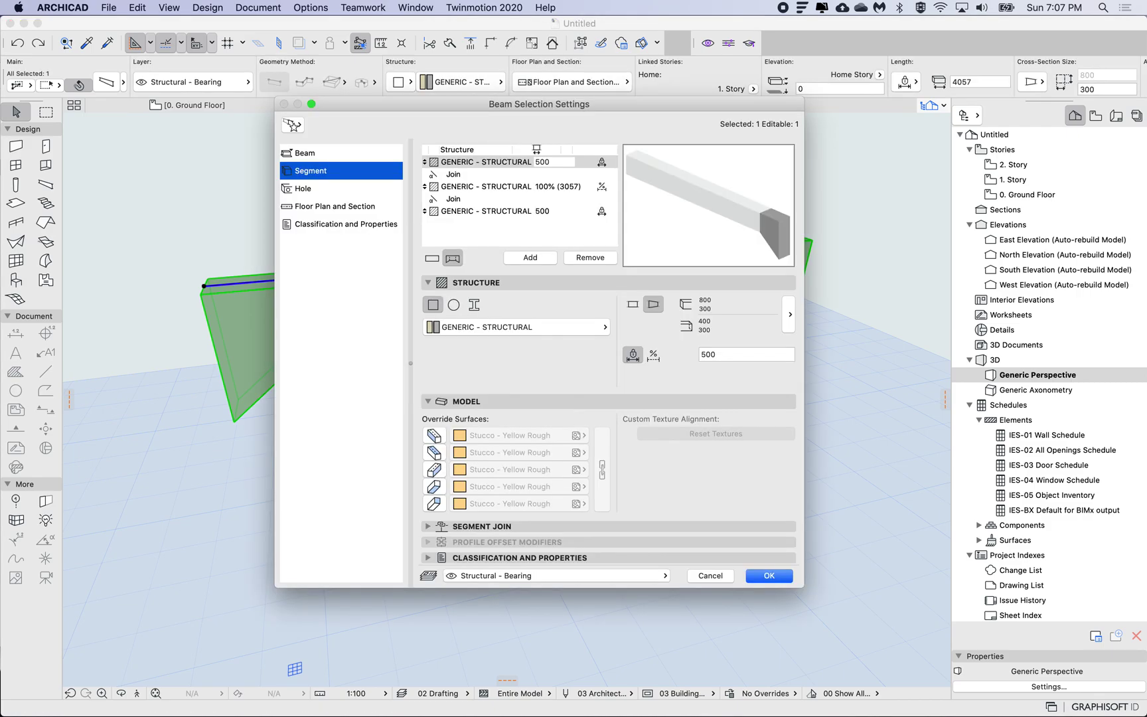
{"action": "left_click_drag", "start_coordinate": [517, 104], "coordinate": [589, 129]}
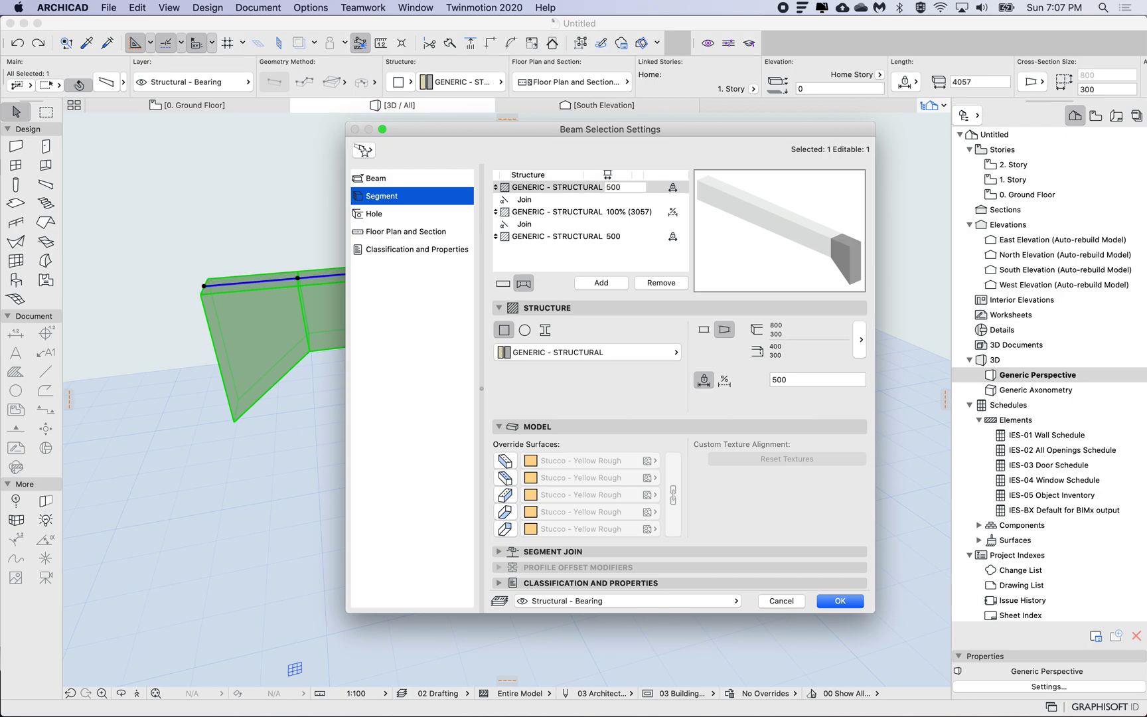
{"action": "left_click_drag", "start_coordinate": [563, 188], "coordinate": [604, 196]}
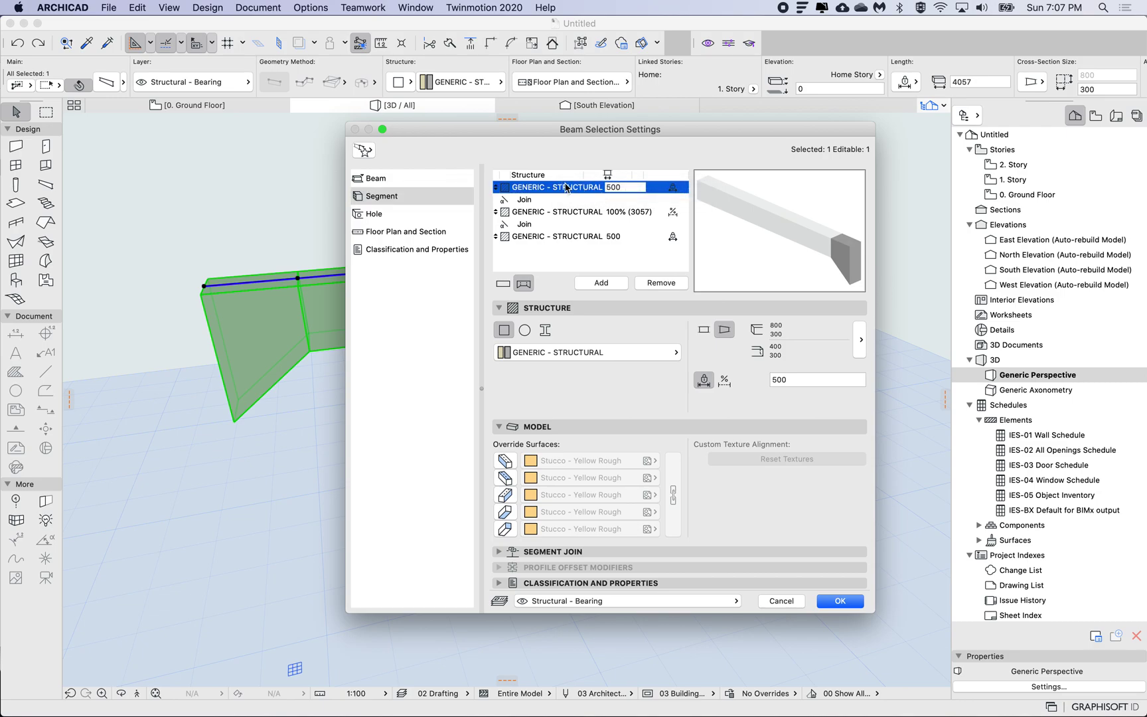
{"action": "left_click", "coordinate": [589, 238]}
{"action": "right_click", "coordinate": [575, 237]}
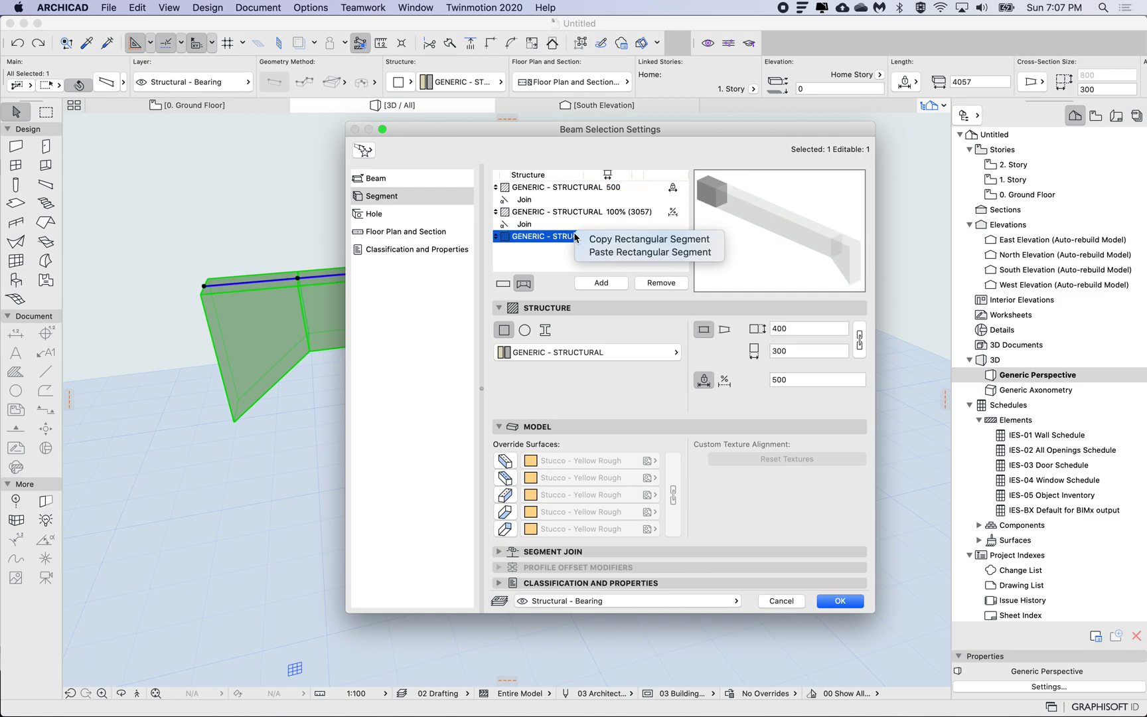
{"action": "left_click", "coordinate": [631, 253]}
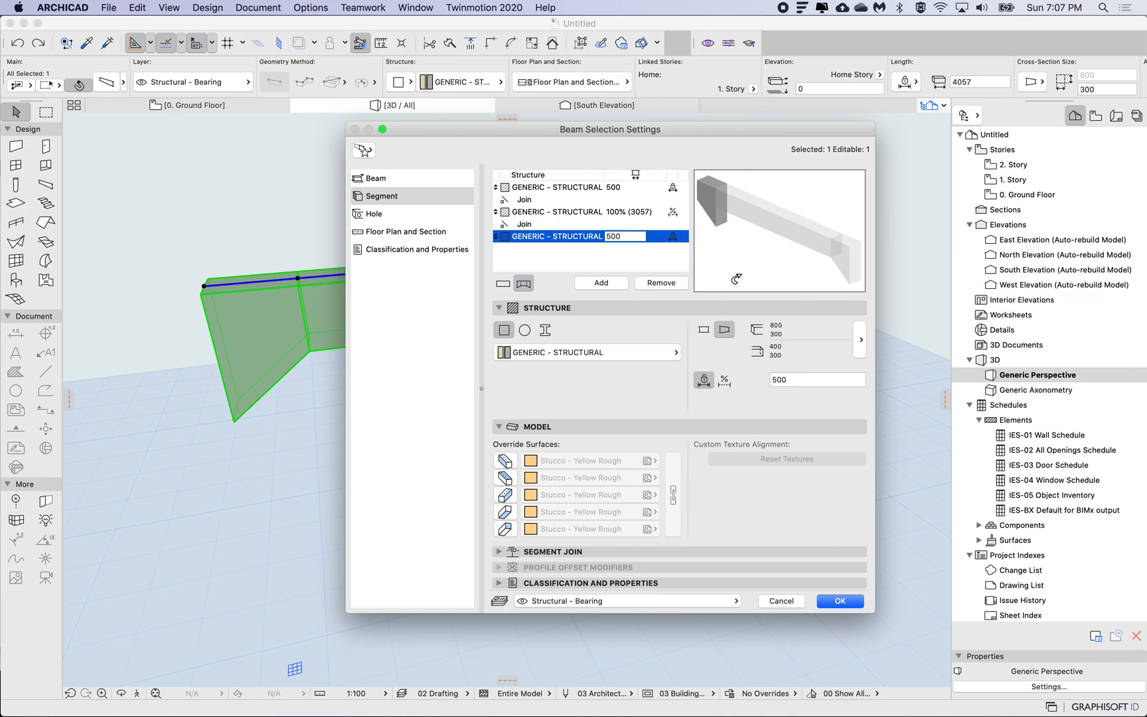
Step: Swap the third segment's start and end dimensions to heights of 400 and 800, apply the beam settings, and clear the selection
{"action": "left_click", "coordinate": [861, 339]}
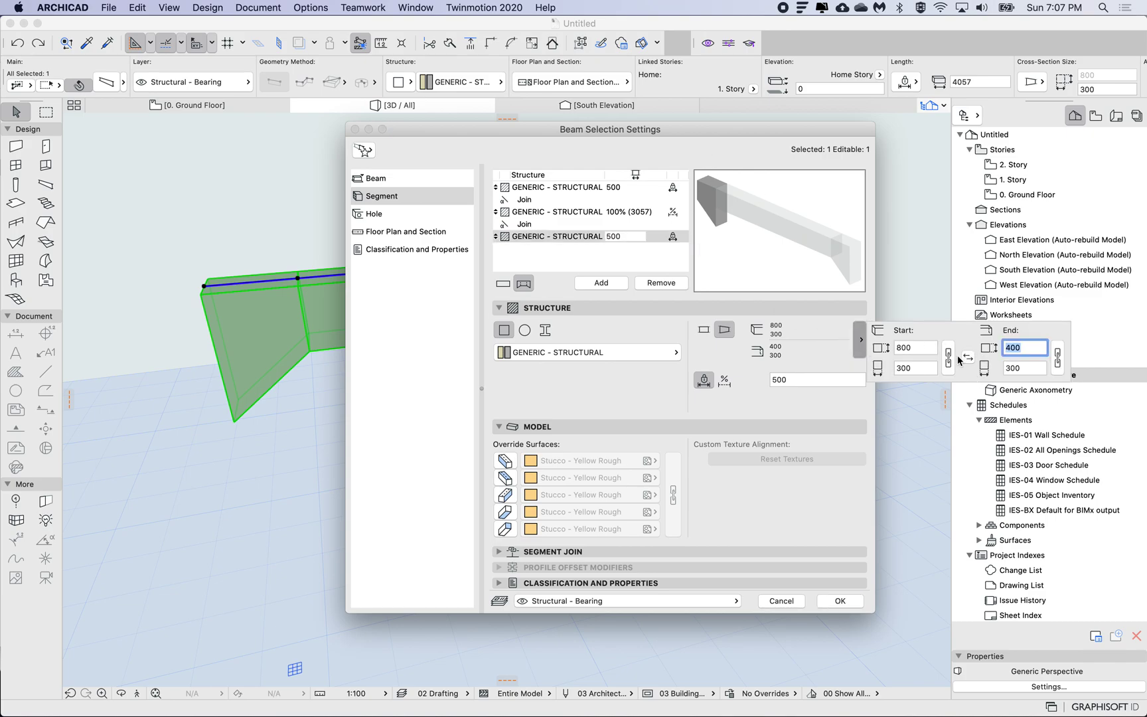
{"action": "left_click", "coordinate": [968, 358]}
{"action": "left_click", "coordinate": [677, 332]}
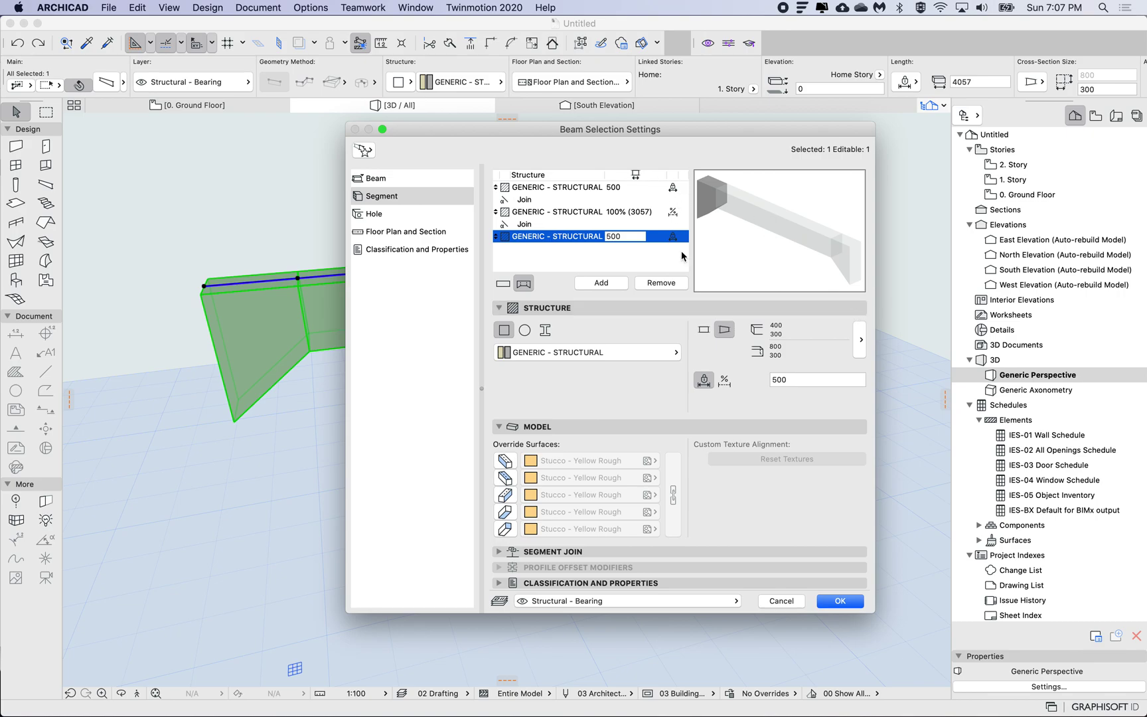
{"action": "left_click", "coordinate": [839, 600]}
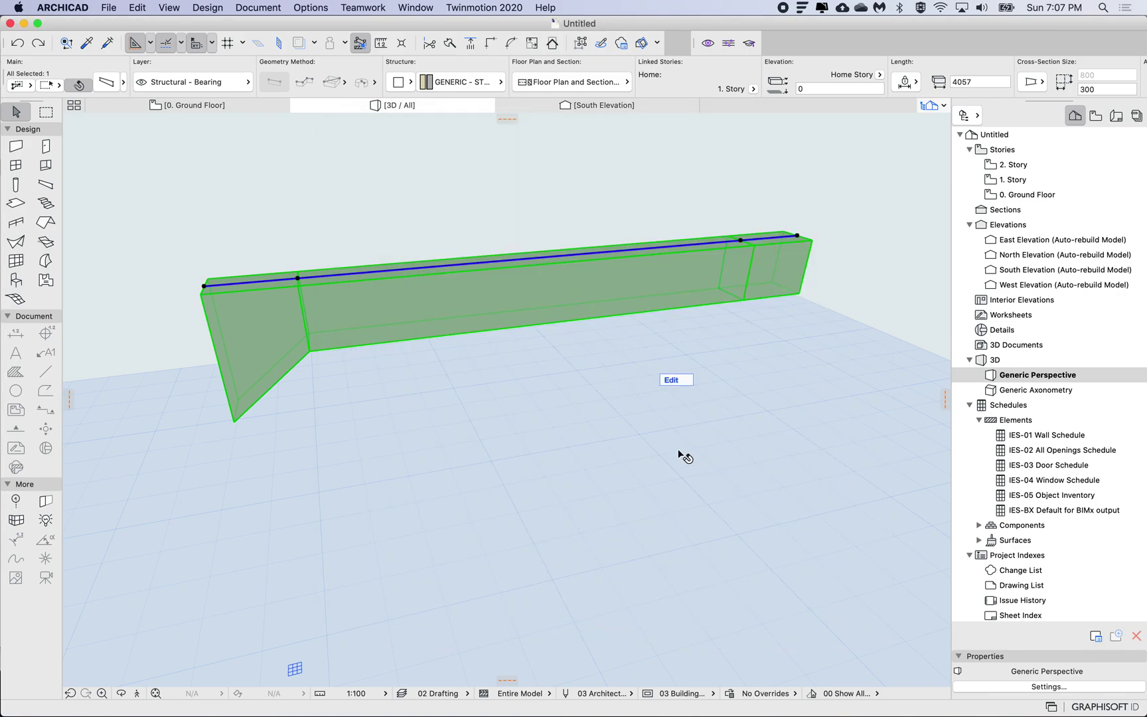
{"action": "left_click", "coordinate": [603, 365]}
{"action": "middle_click_drag", "start_coordinate": [538, 315], "coordinate": [529, 305]}
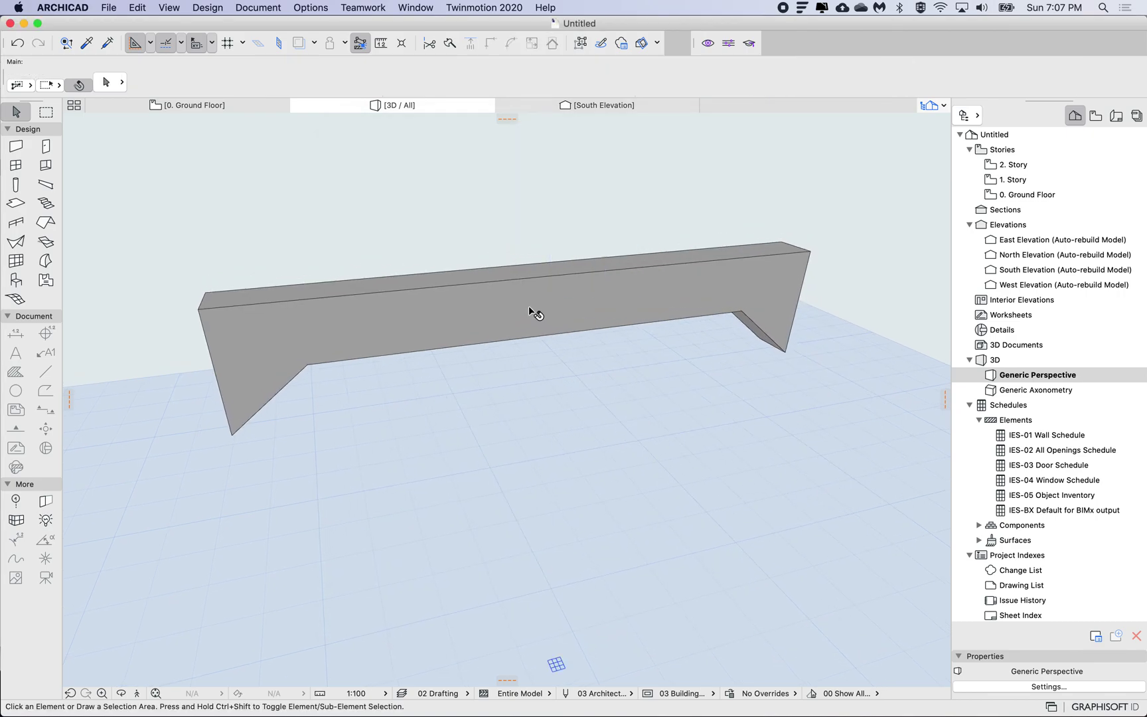
{"action": "scroll", "coordinate": [478, 396], "scroll_direction": "down", "scroll_amount": 3}
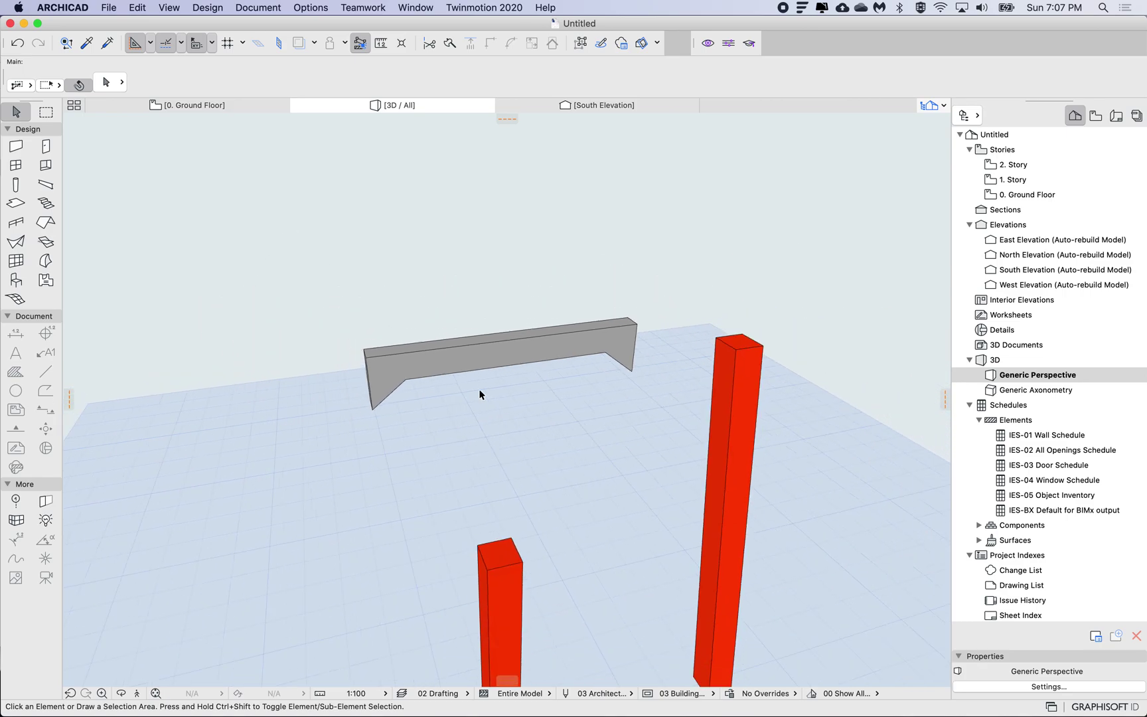
{"action": "left_click", "coordinate": [401, 362]}
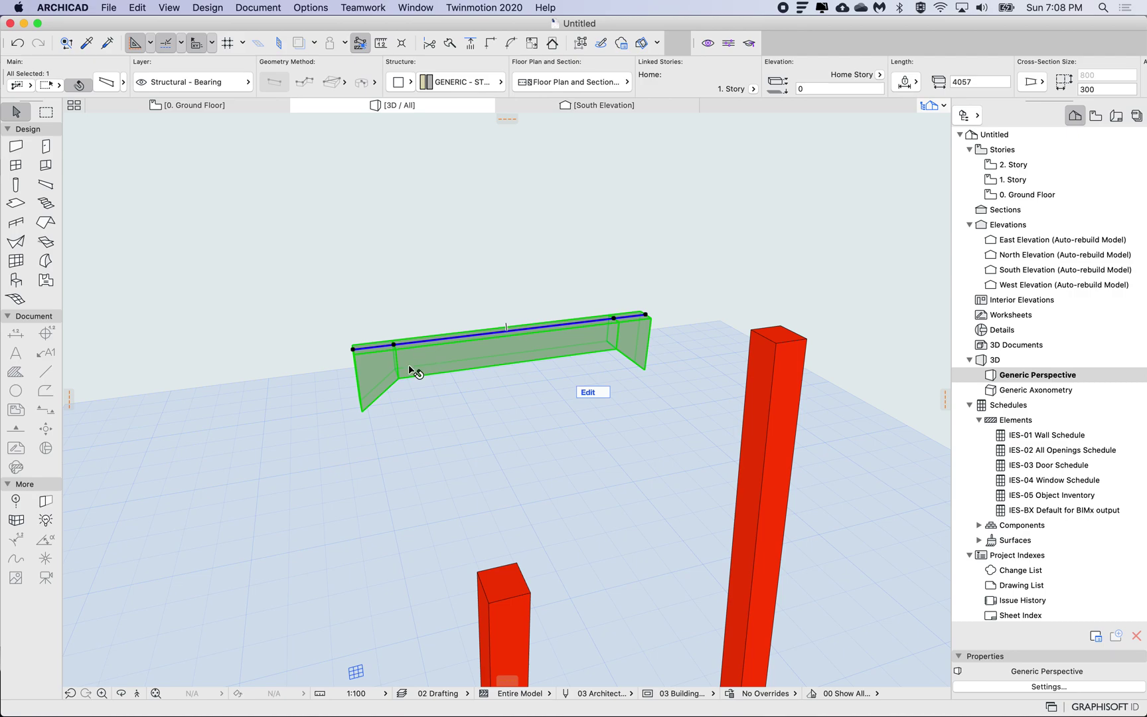
{"action": "middle_click_drag", "start_coordinate": [445, 438], "coordinate": [438, 401]}
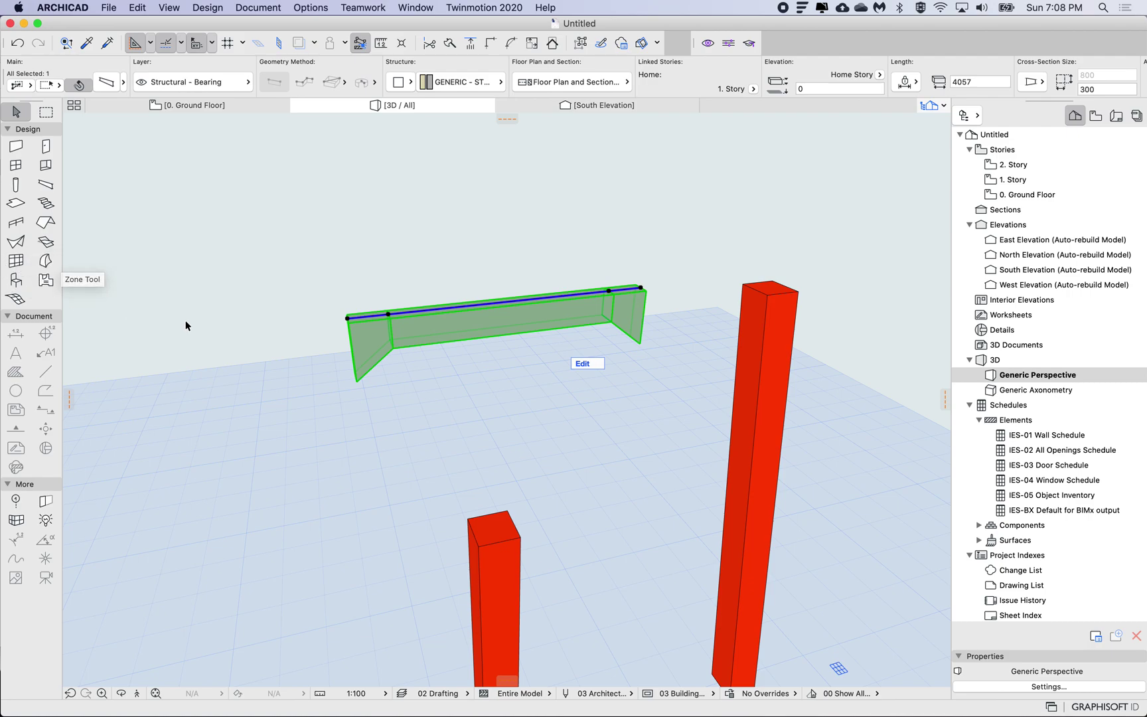
{"action": "left_click", "coordinate": [491, 364]}
{"action": "scroll", "coordinate": [491, 365], "scroll_direction": "down", "scroll_amount": 3}
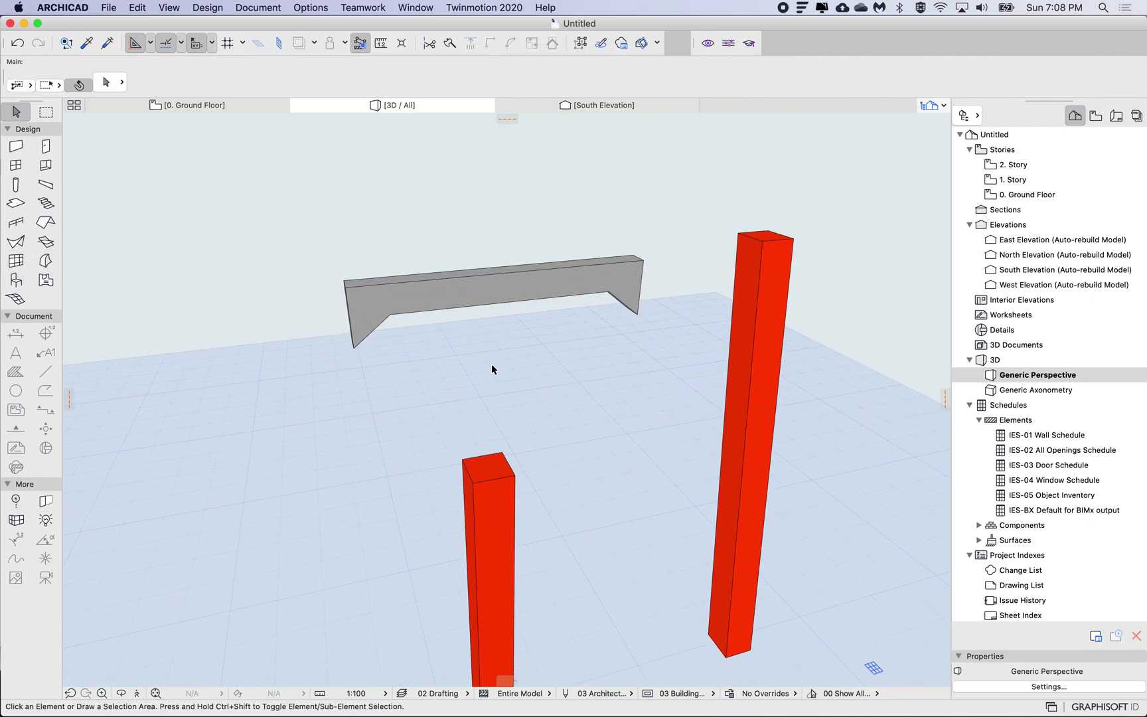